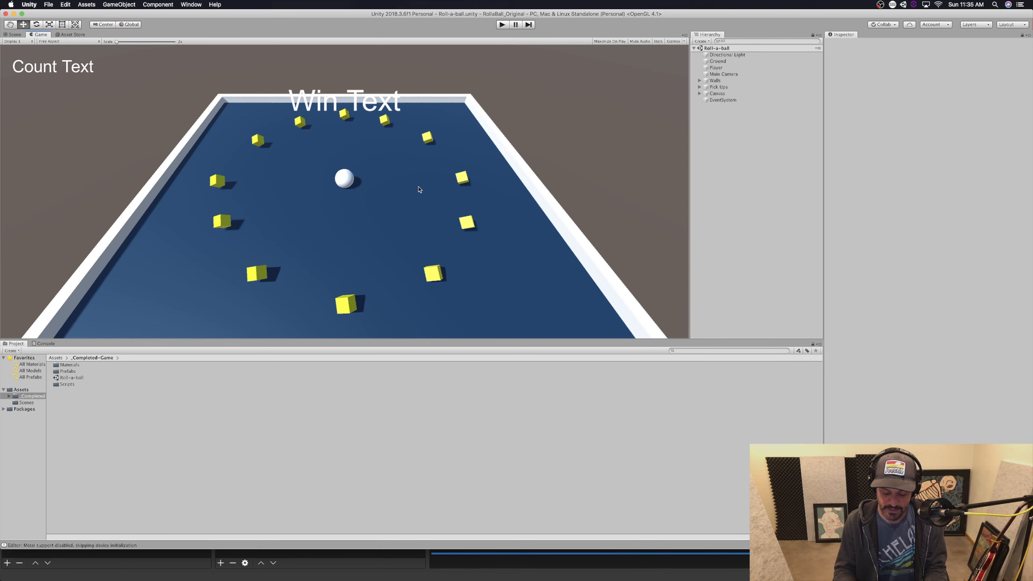
# Run the original Roll-a-ball scene and roll the ball around the ring to collect yellow cubes.
pyautogui.press('super+p')
pyautogui.press('Down')
pyautogui.press('Right')
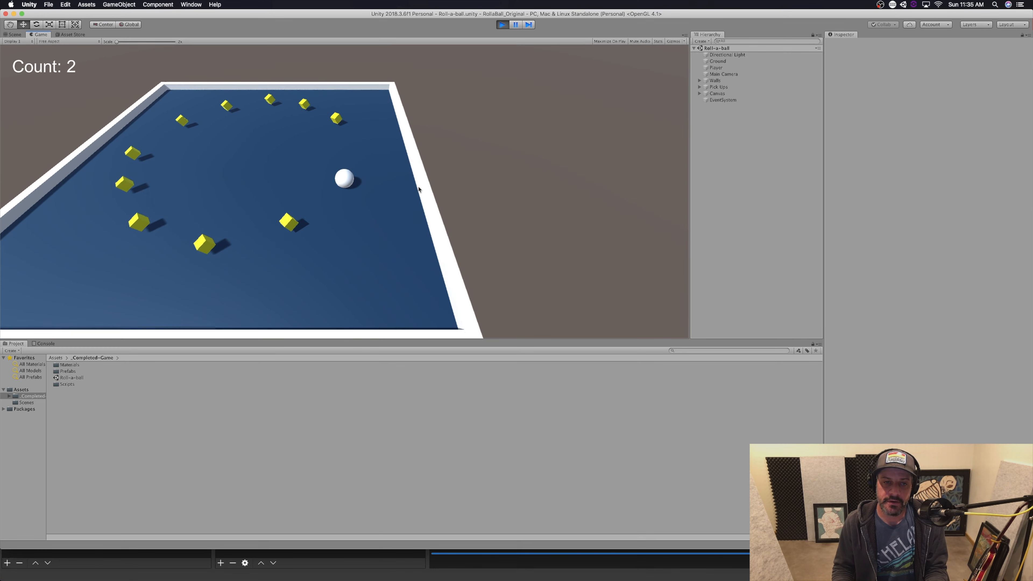
pyautogui.press('Left')
pyautogui.press('Up')
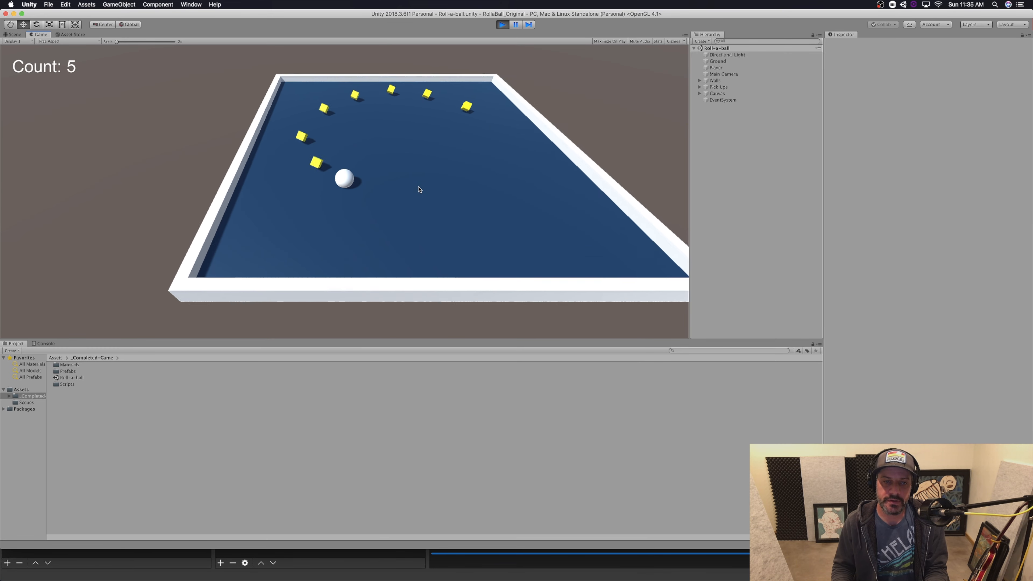
pyautogui.press('Right')
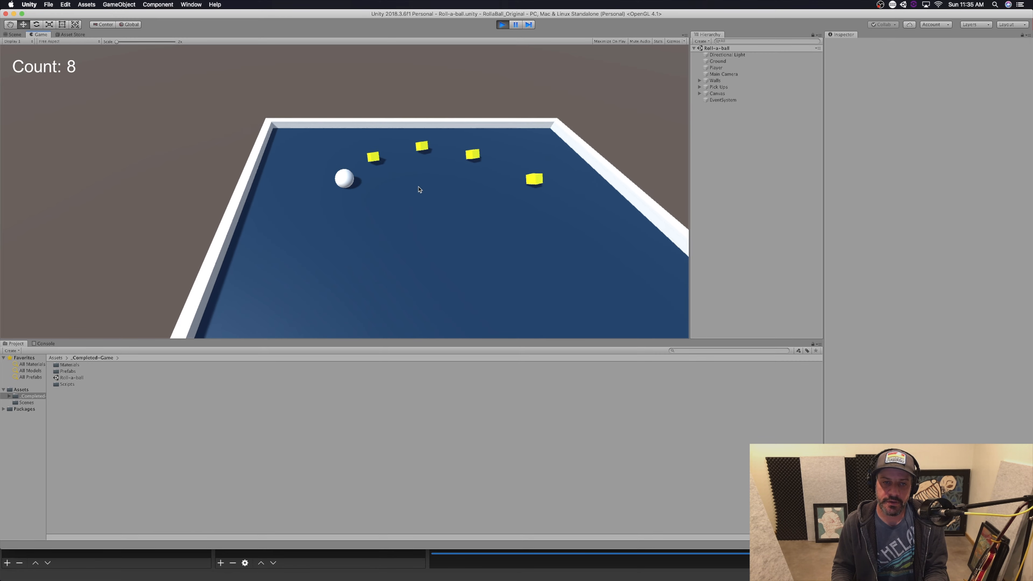
pyautogui.press('Down')
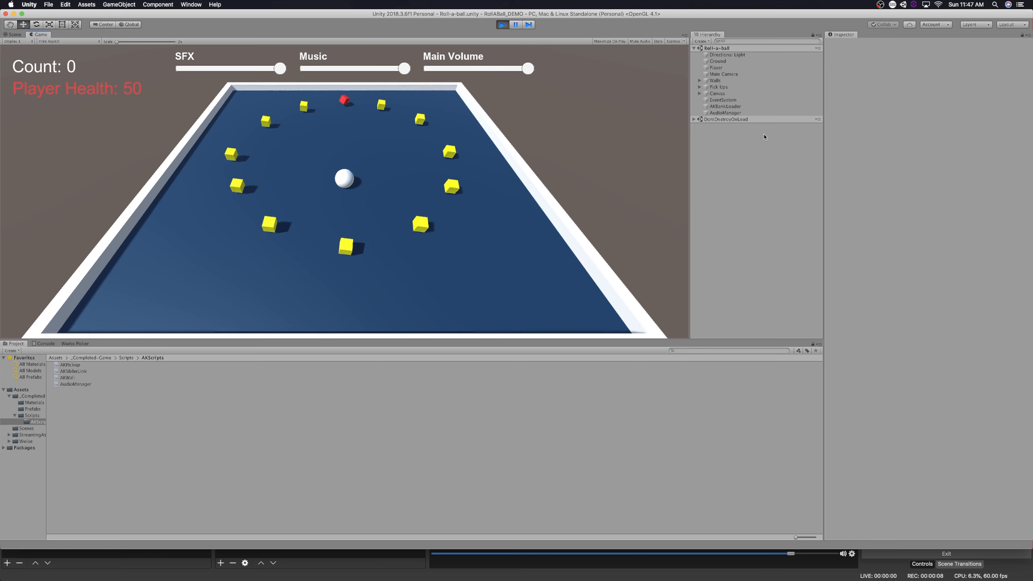
# In the RollABall_DEMO game, roll the ball into the far red cube and collect a yellow cube on the board's right side.
pyautogui.press('Up')
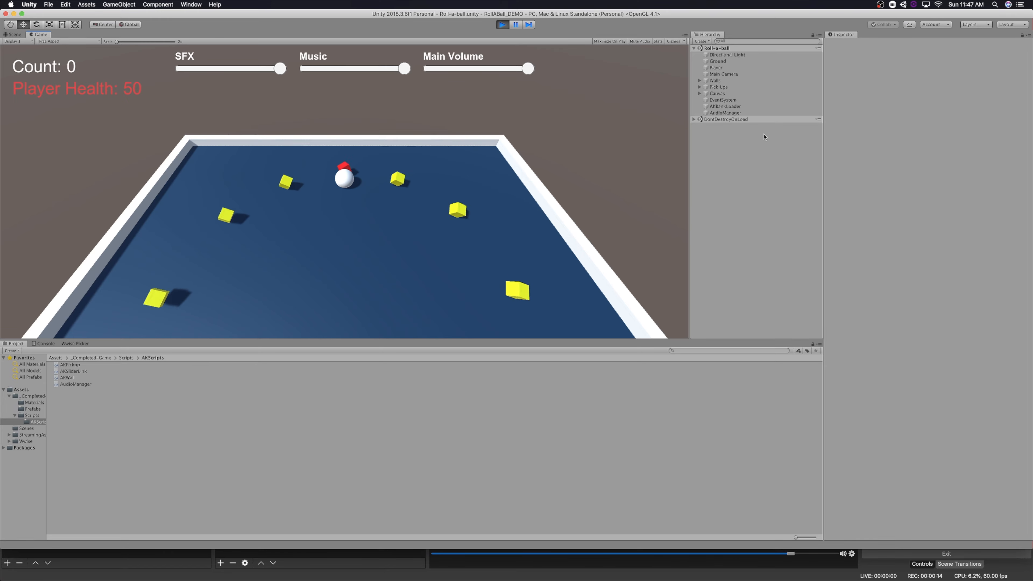
pyautogui.press('Right')
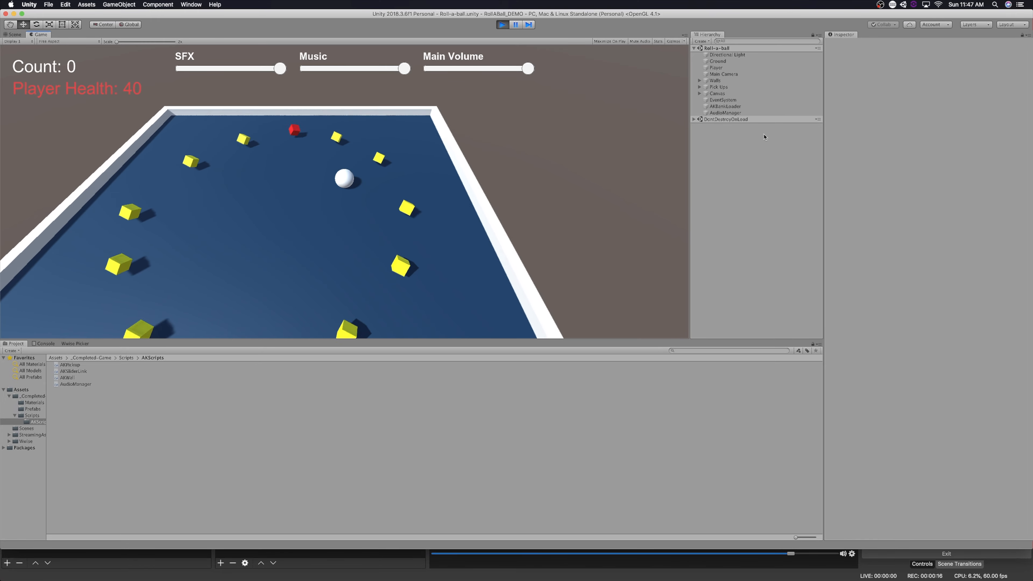
pyautogui.press('Down')
pyautogui.press('Left')
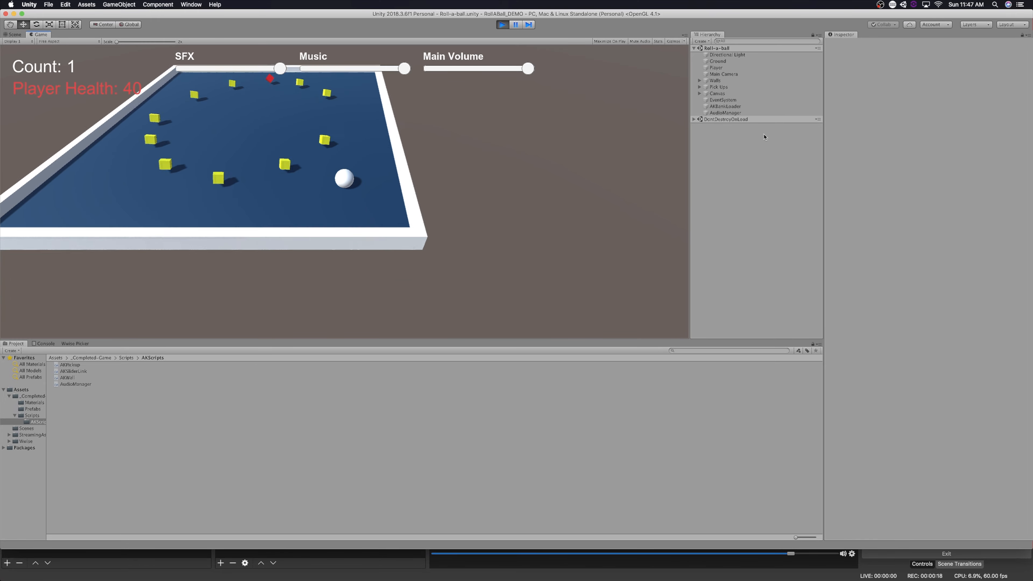
# Collect yellow cubes along the ring's near edge and left side with the ball.
pyautogui.press('Up')
pyautogui.press('Left')
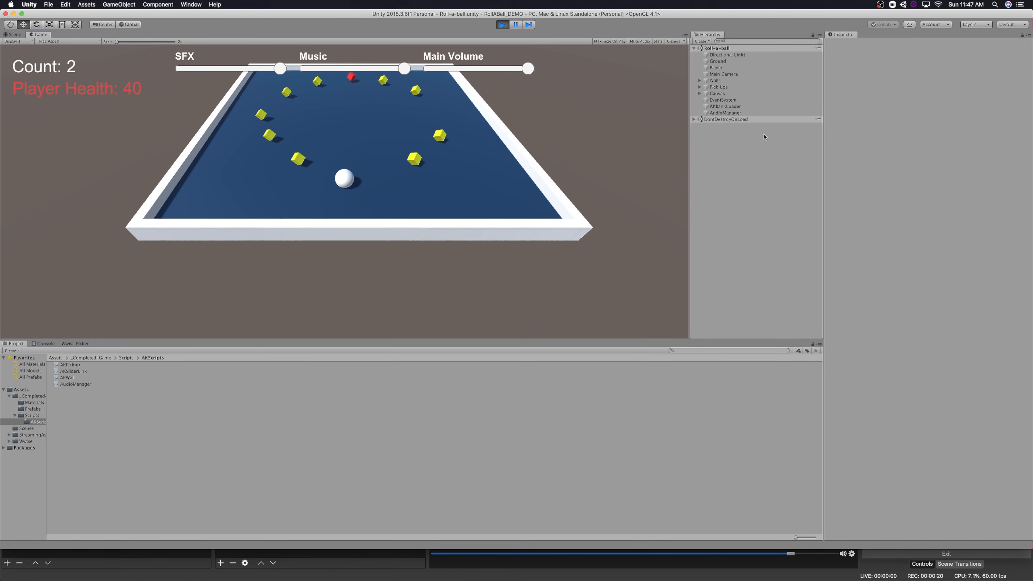
pyautogui.press('Right')
pyautogui.press('Down')
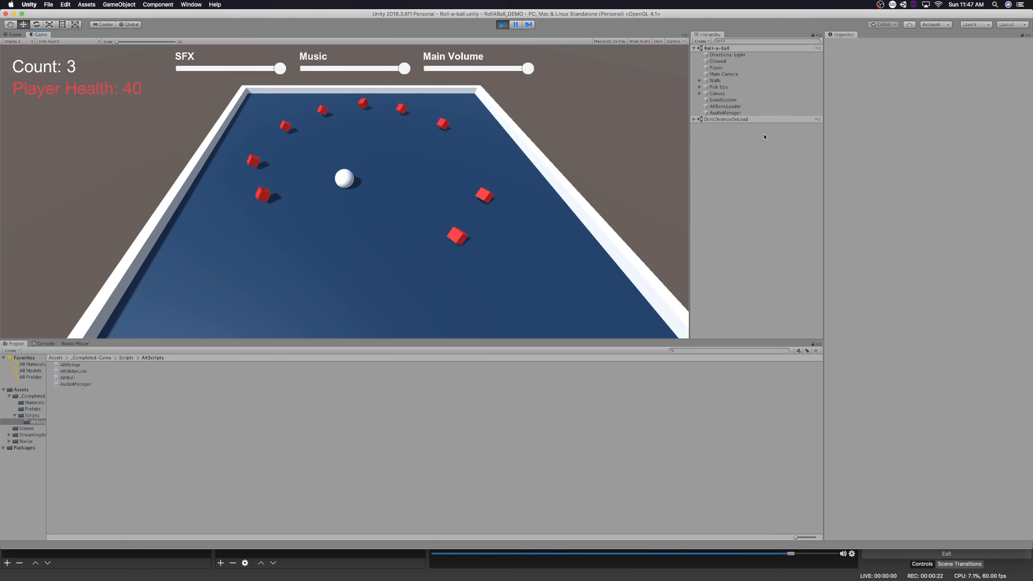
pyautogui.press('Left')
pyautogui.press('Up')
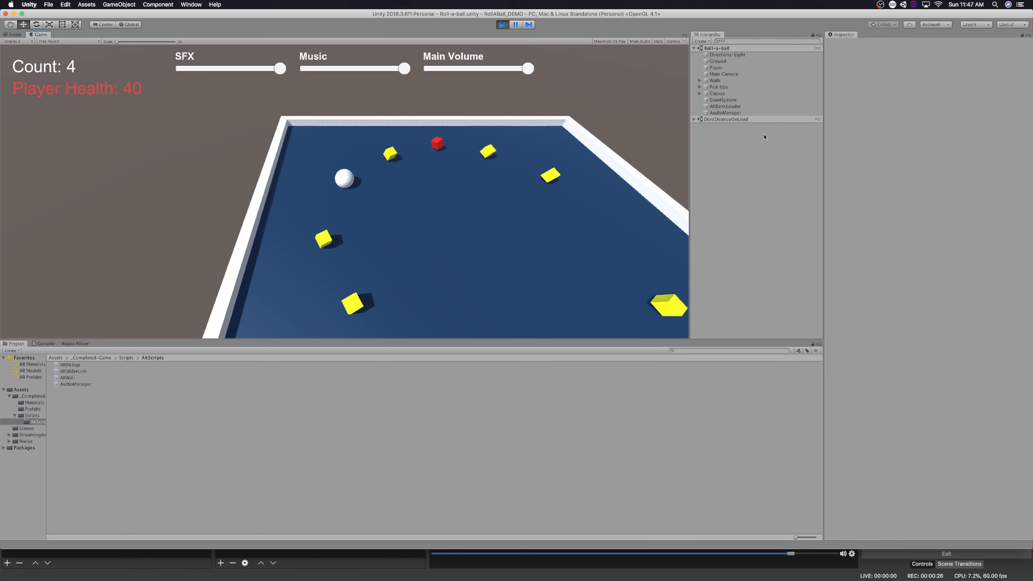
# Keep steering the ball around the board to collect yellow cubes up to a count of 10.
pyautogui.press('Left')
pyautogui.press('Down')
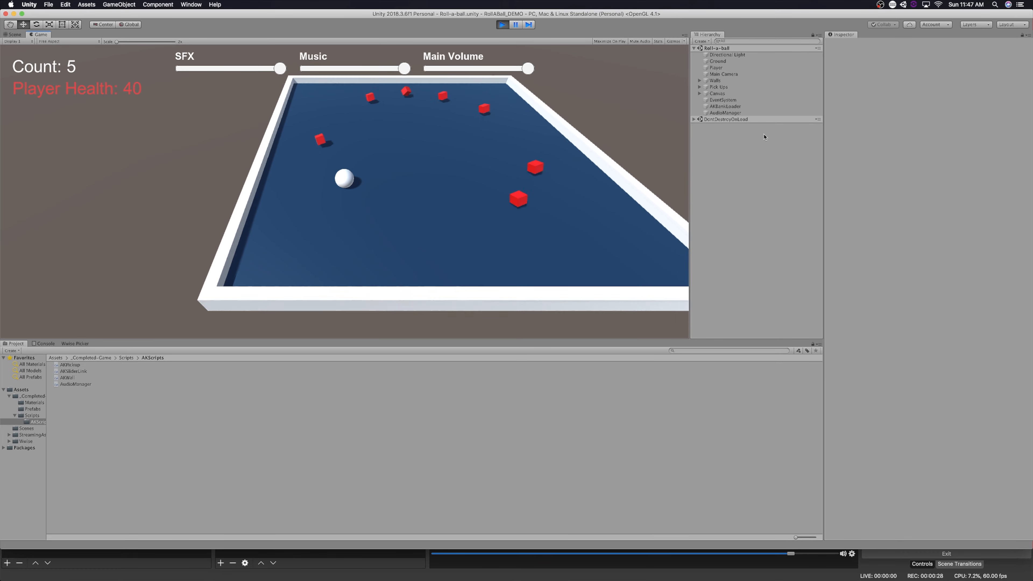
pyautogui.press('Right')
pyautogui.press('Up')
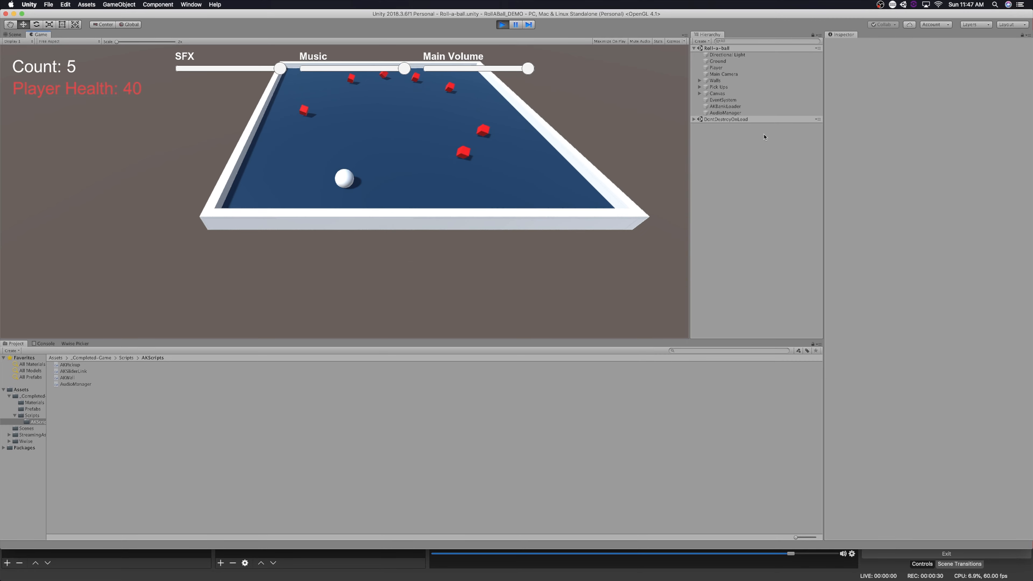
pyautogui.press('Left')
pyautogui.press('Down')
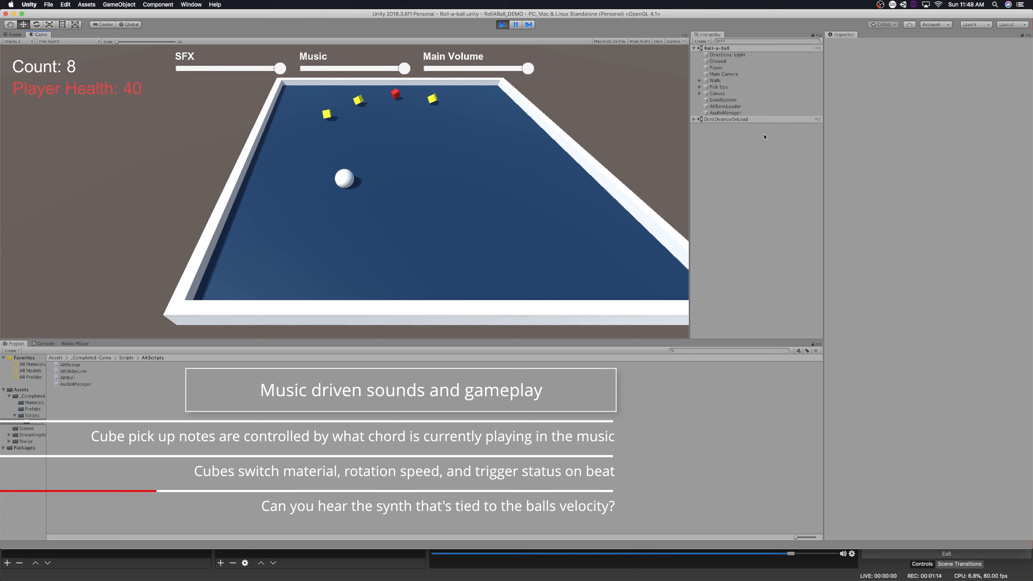
pyautogui.press('Left')
pyautogui.press('Down')
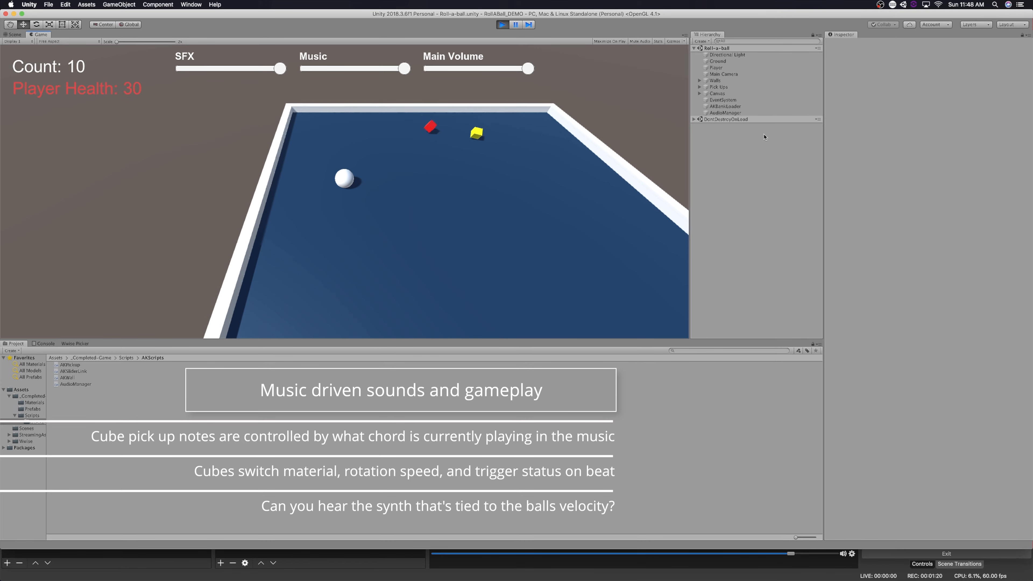
# Roll the ball across the far end of the board to collect the last yellow cube.
pyautogui.press('Up')
pyautogui.press('Right')
pyautogui.press('Left')
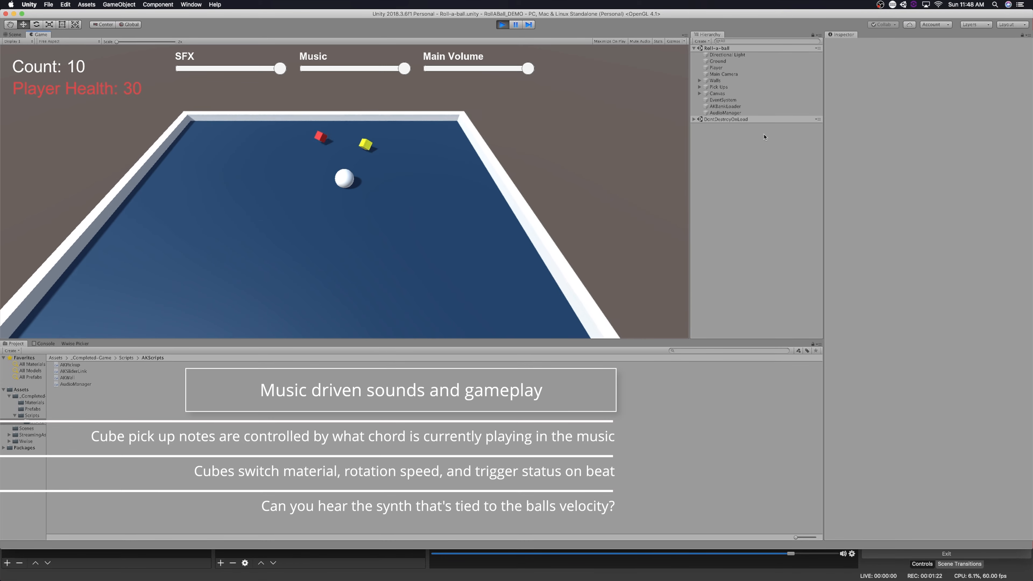
pyautogui.press('Up')
pyautogui.press('Right')
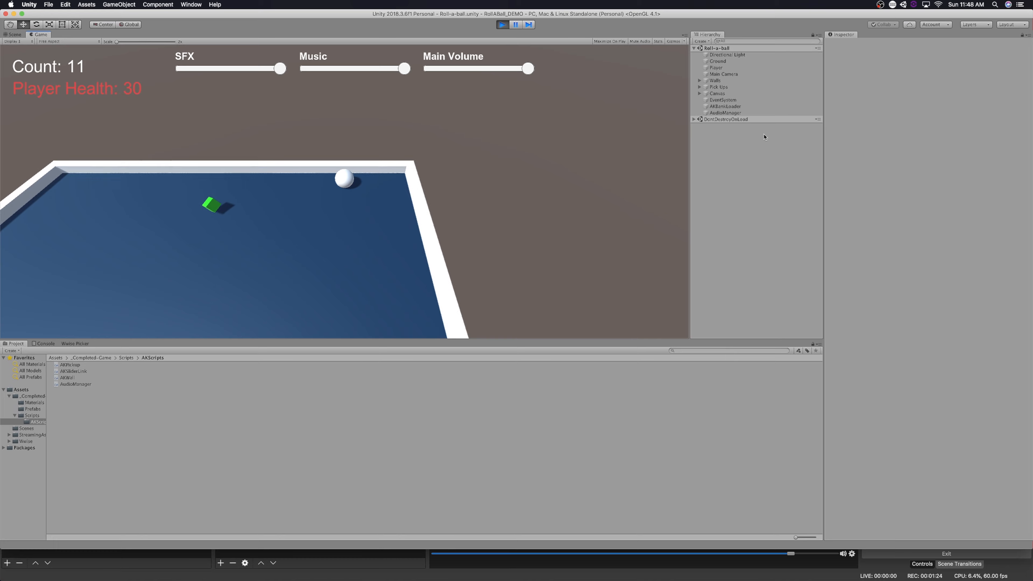
# Bring the ball back from the far corner and collect the remaining green cube to win the game.
pyautogui.press('Down')
pyautogui.press('Left')
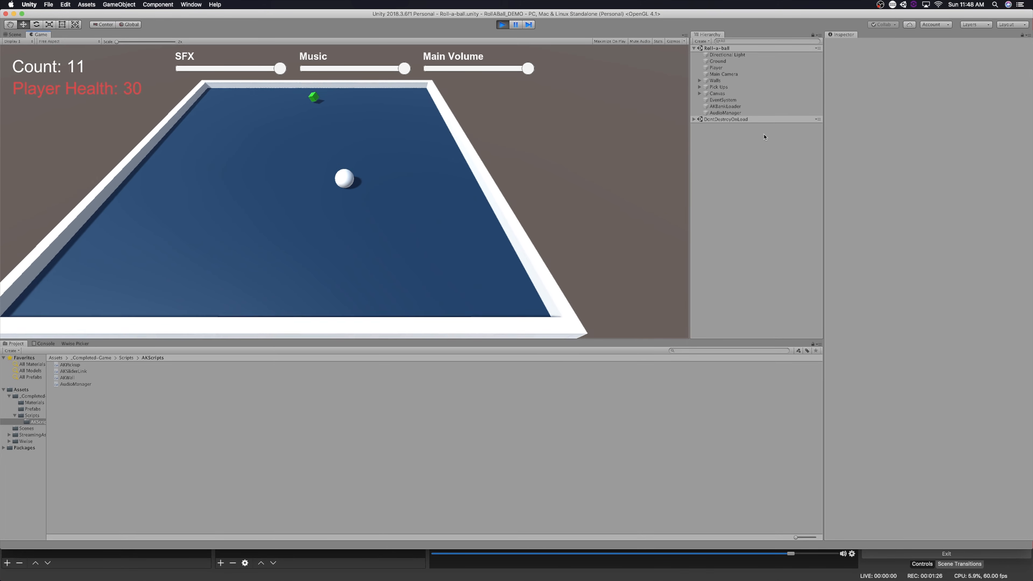
pyautogui.press('Up')
pyautogui.press('Right')
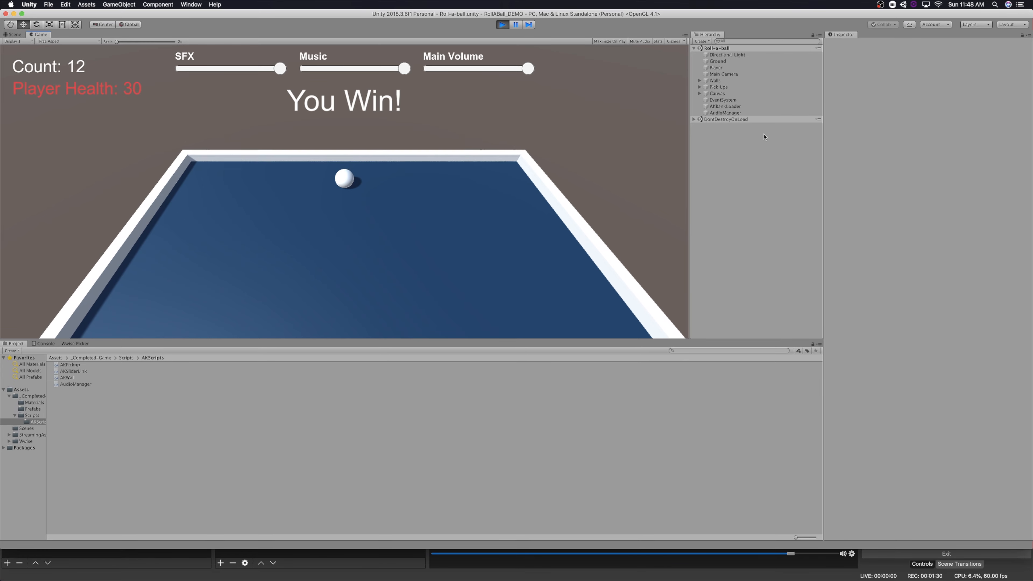
# Roll the ball back and forth across the emptied board, from wall to wall.
pyautogui.press('Down')
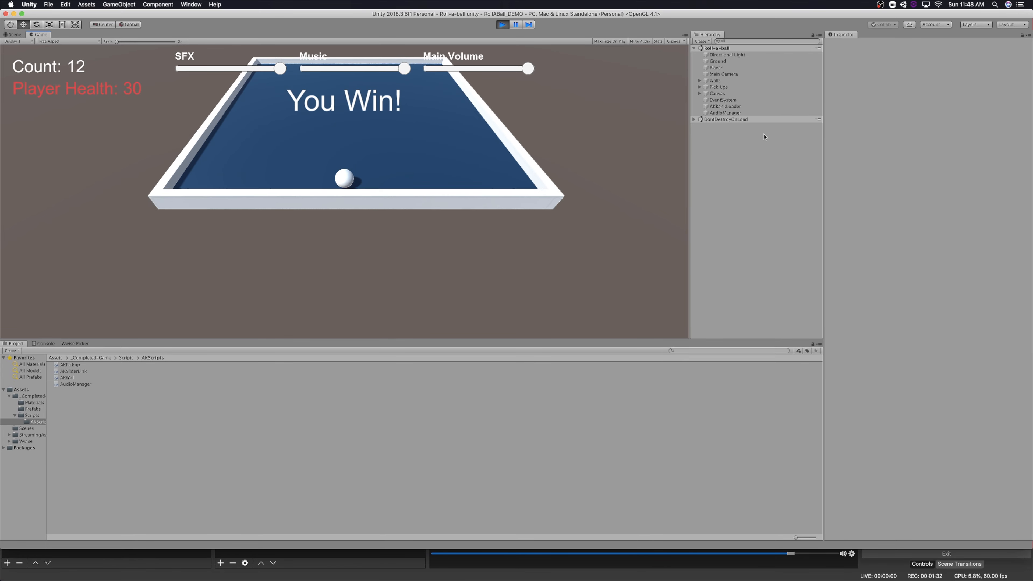
pyautogui.press('Left')
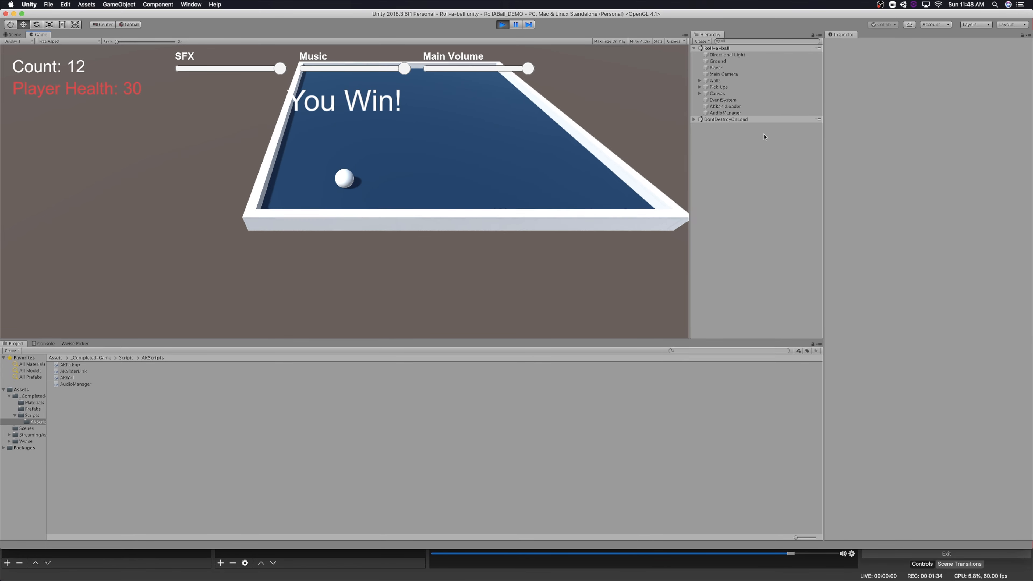
pyautogui.press('Right')
pyautogui.press('Up')
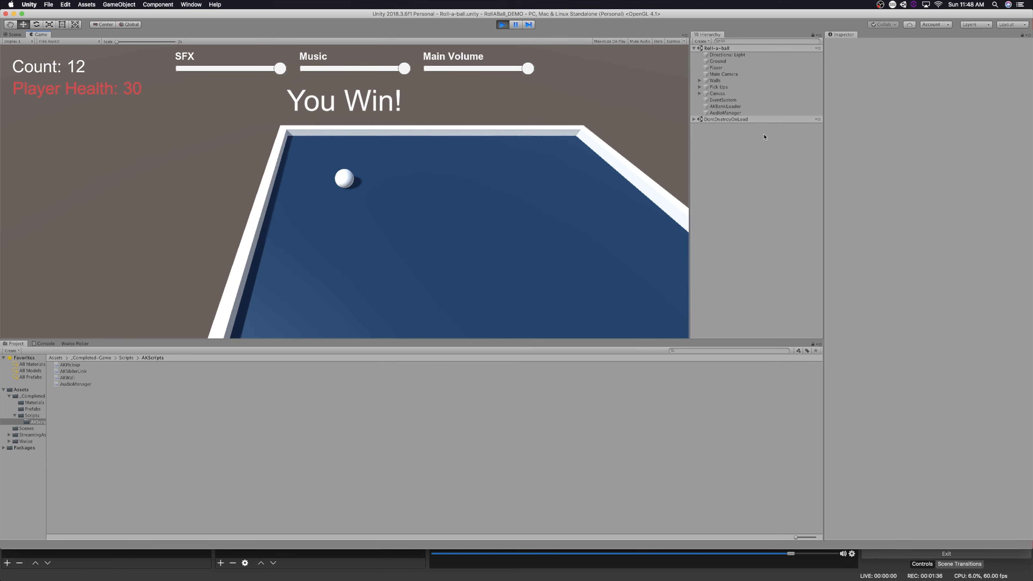
pyautogui.press('Down')
pyautogui.press('Left')
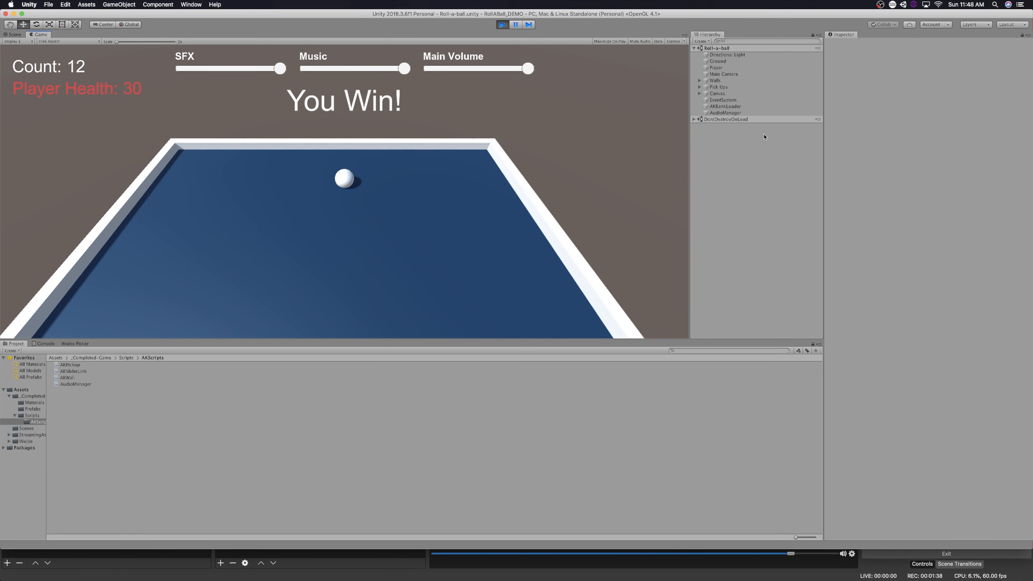
pyautogui.press('Right')
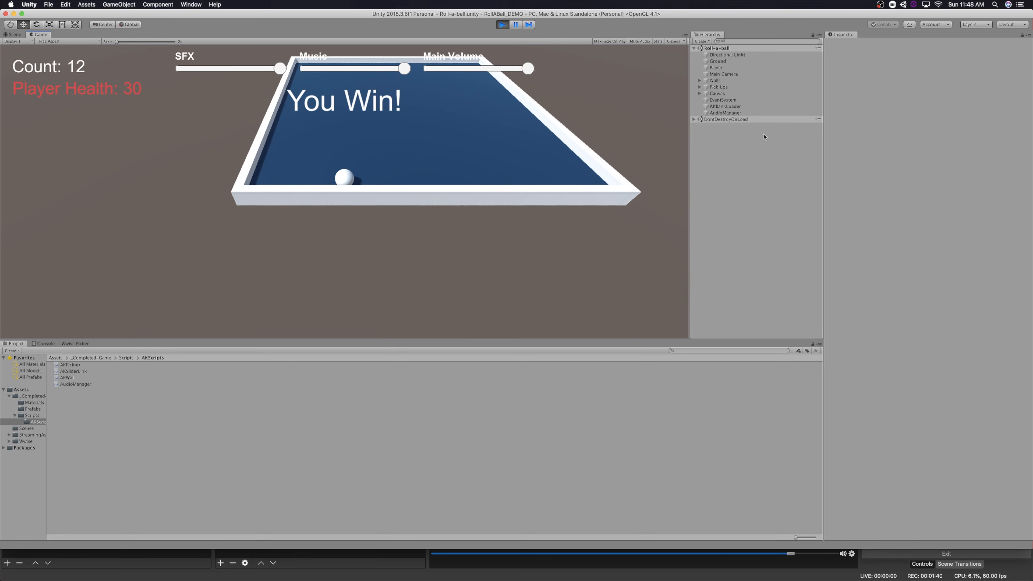
pyautogui.press('Up')
pyautogui.press('Left')
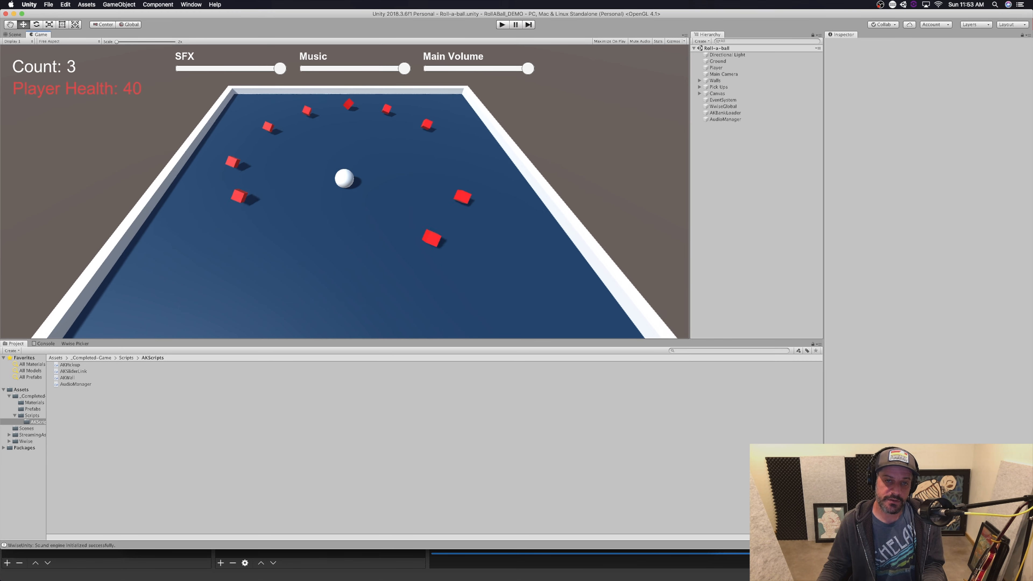
# In another round, collect yellow cubes on the board's left side and steer the ball toward the far right cubes.
pyautogui.press('Right')
pyautogui.press('Up')
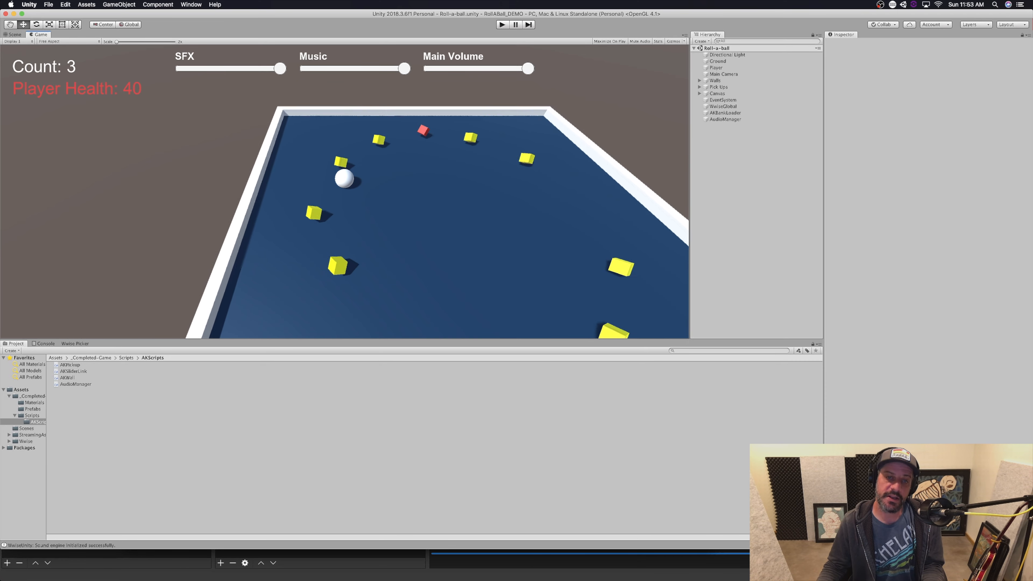
pyautogui.press('Right')
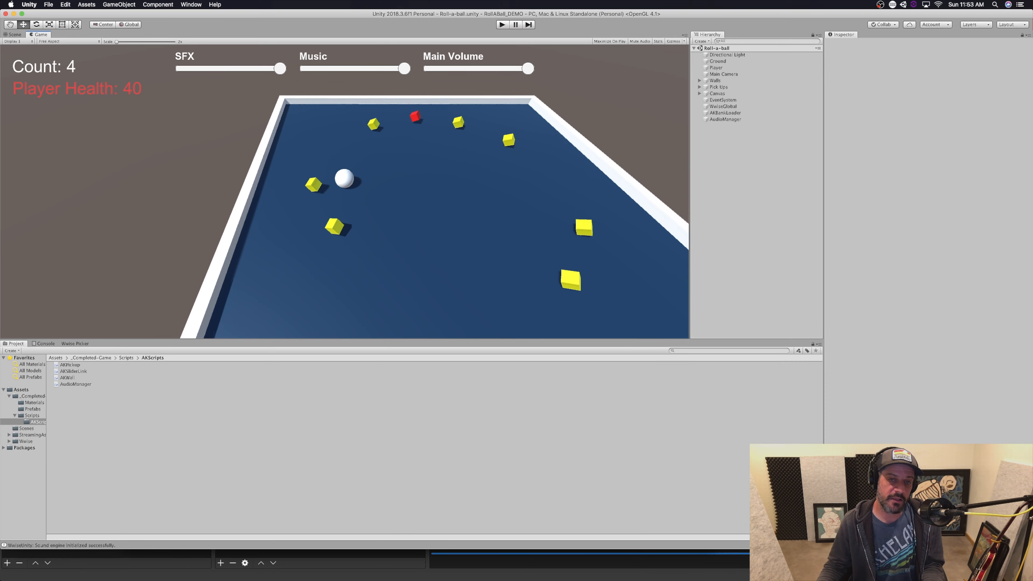
pyautogui.press('Left')
pyautogui.press('Down')
pyautogui.press('Up')
pyautogui.press('Right')
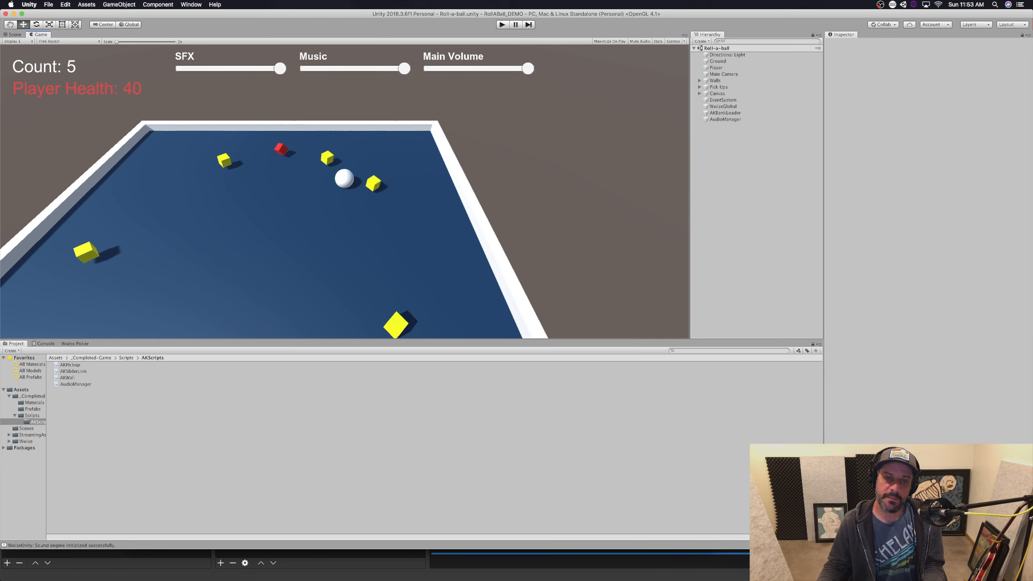
pyautogui.press('Left')
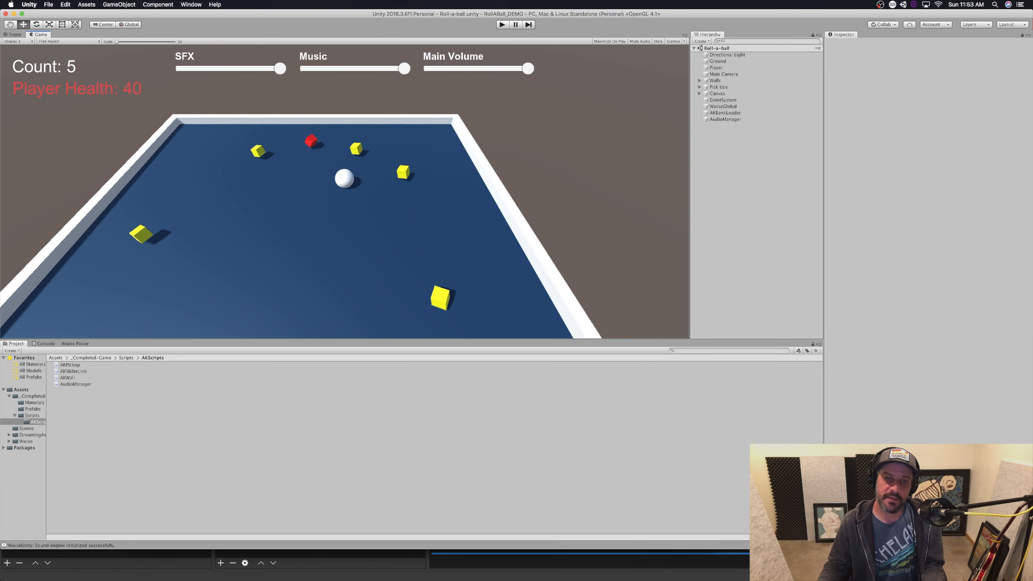
# Roll the ball into cubes while they are red to test the Player Health loss.
pyautogui.press('Down')
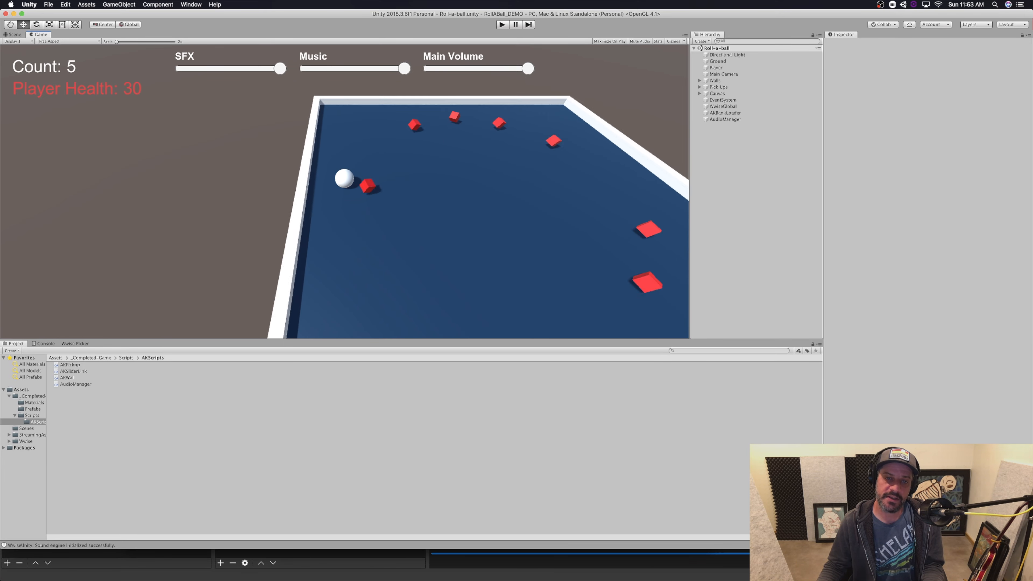
pyautogui.press('Right')
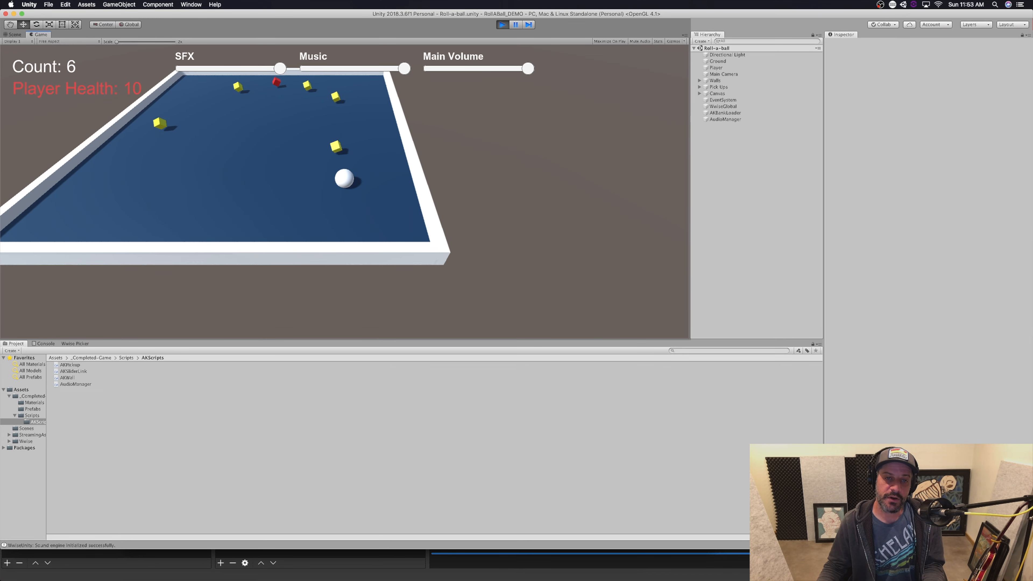
pyautogui.press('Up')
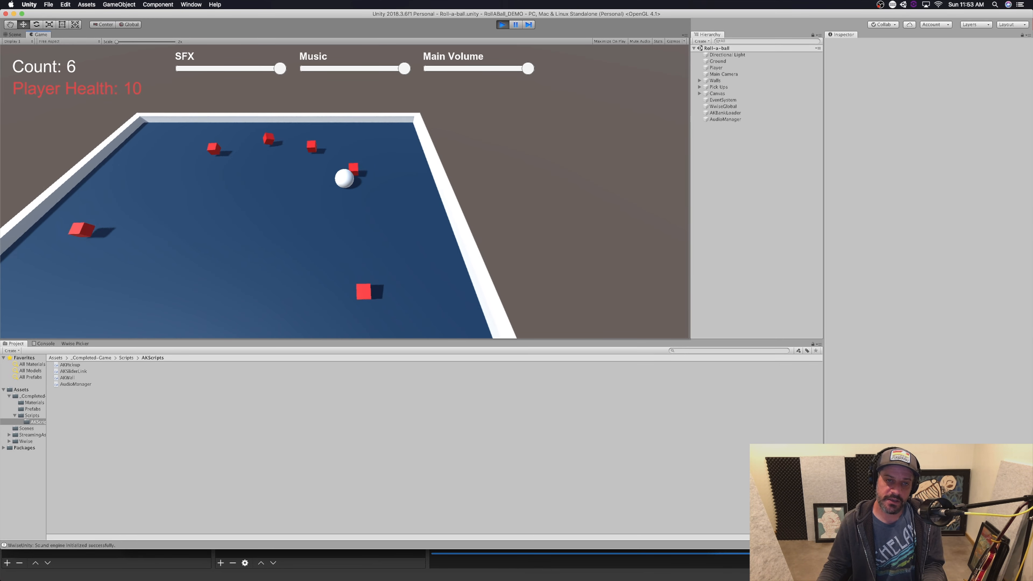
pyautogui.press('Left')
pyautogui.press('Down')
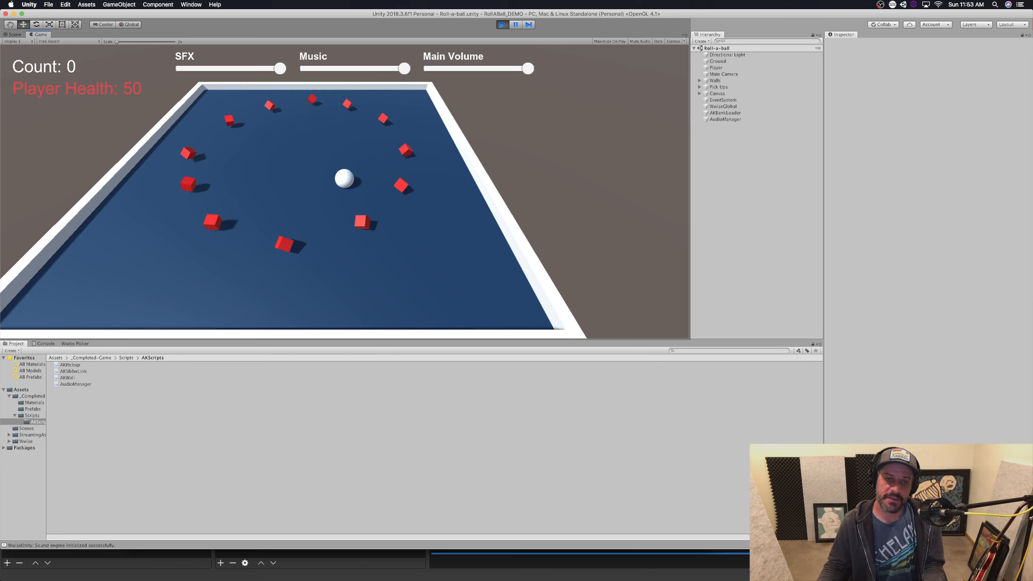
# Play a fresh round, collecting the yellow cubes and finishing with the green cube at the far end.
pyautogui.press('Left')
pyautogui.press('Up')
pyautogui.press('Up')
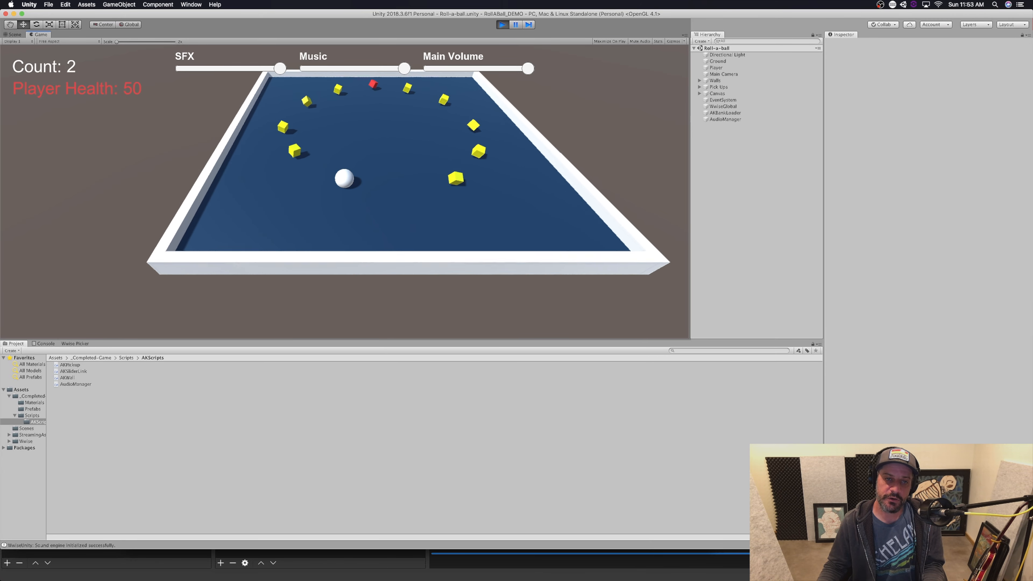
pyautogui.press('Right')
pyautogui.press('Right')
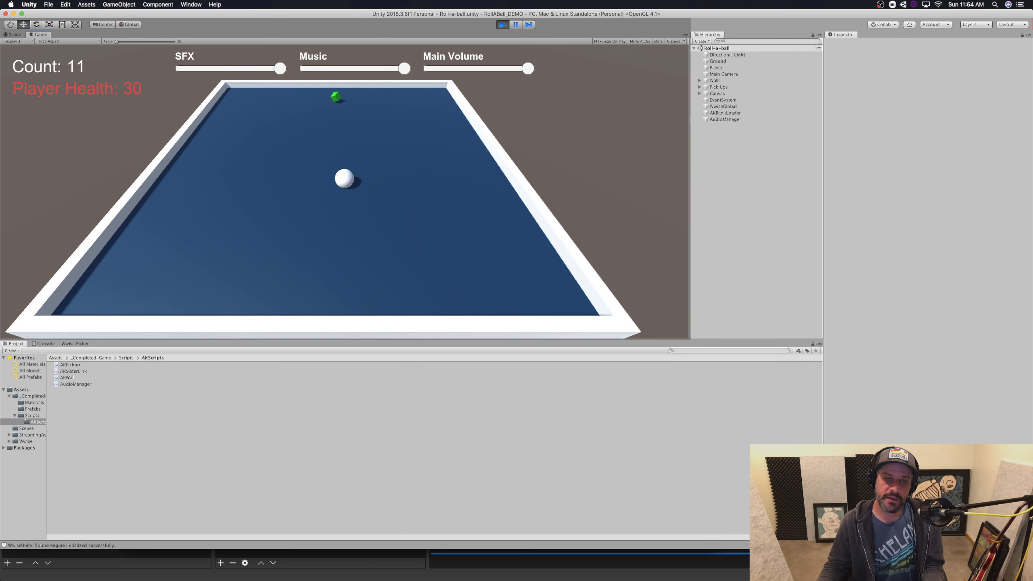
pyautogui.press('Up')
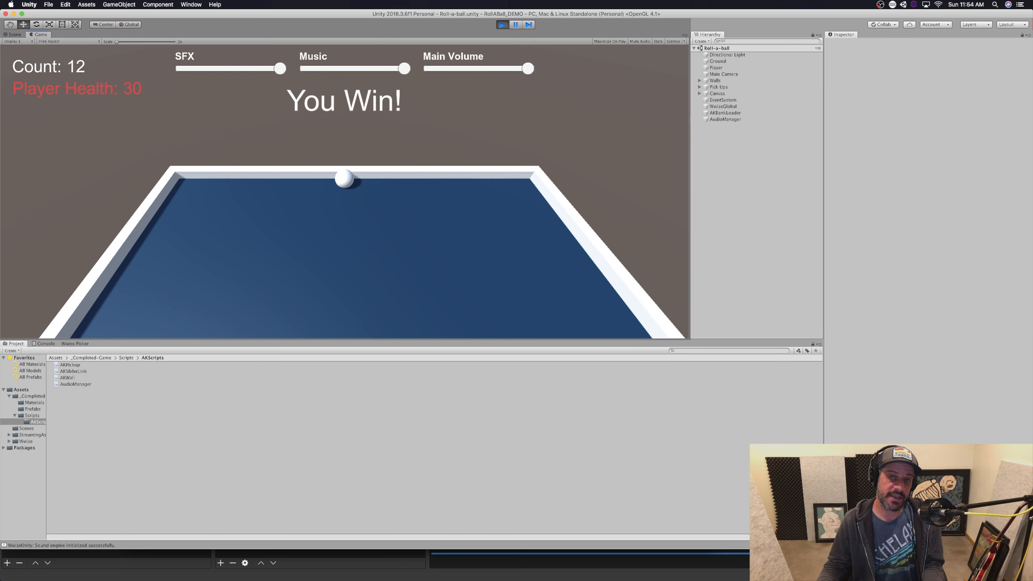
# Stop the game and switch the AudioManager object's Debug_Music option off and back on.
pyautogui.press('super+p')
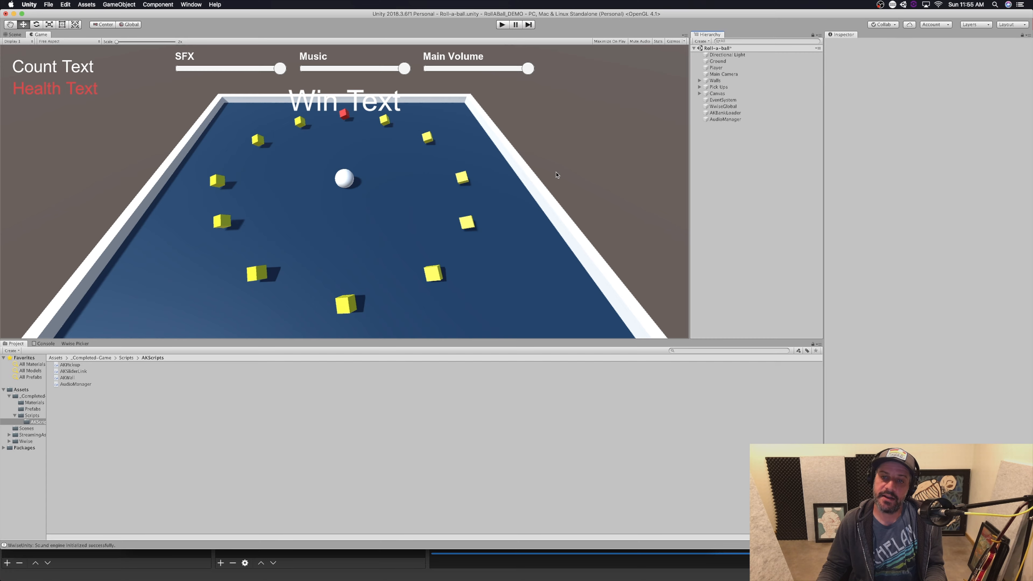
pyautogui.click(746, 120)
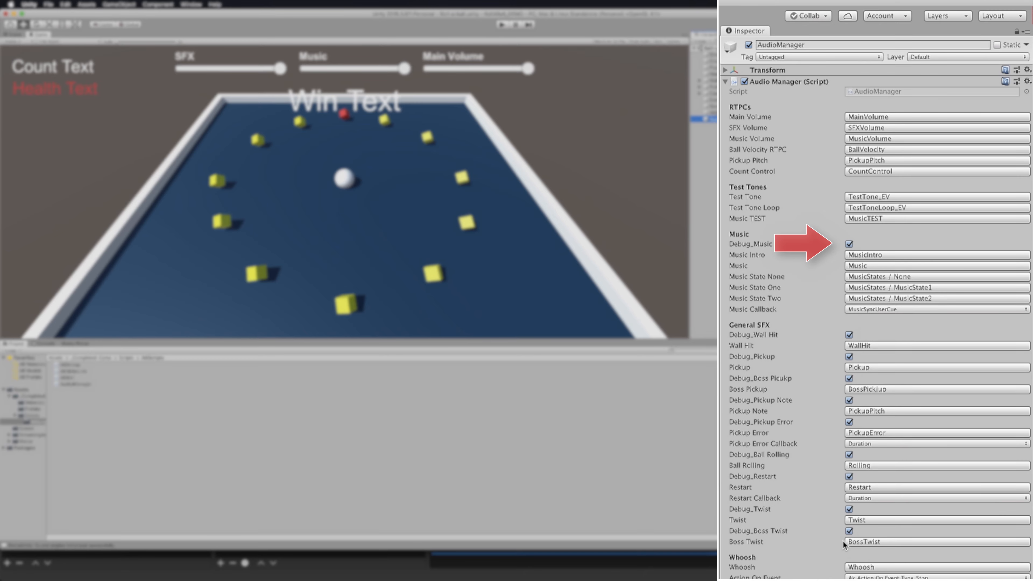
pyautogui.click(851, 245)
pyautogui.click(850, 245)
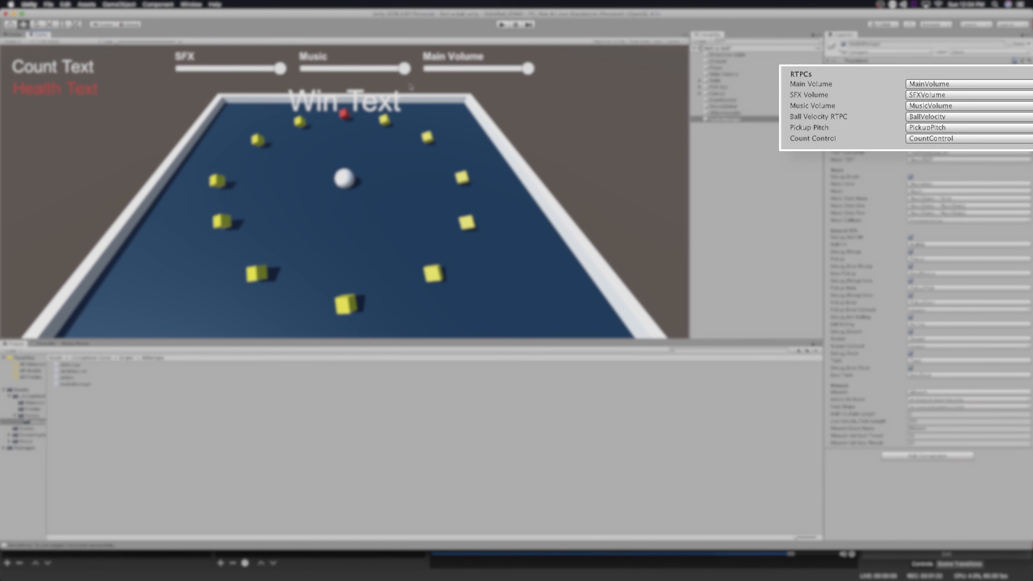
# Run the game, collect the cube directly right of the ball, and roll it around with the Music volume at minimum.
pyautogui.press('super+p')
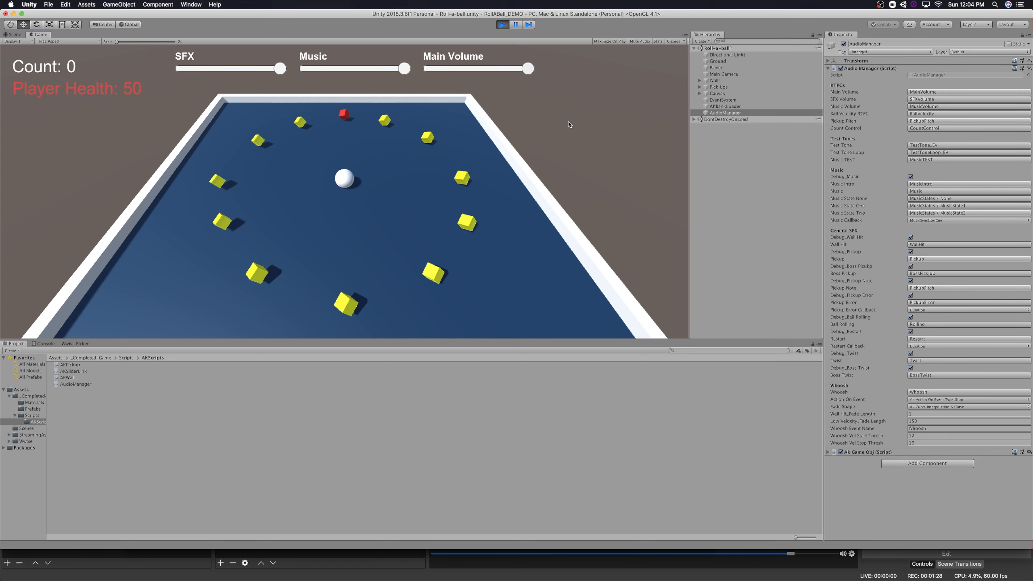
pyautogui.press('Right')
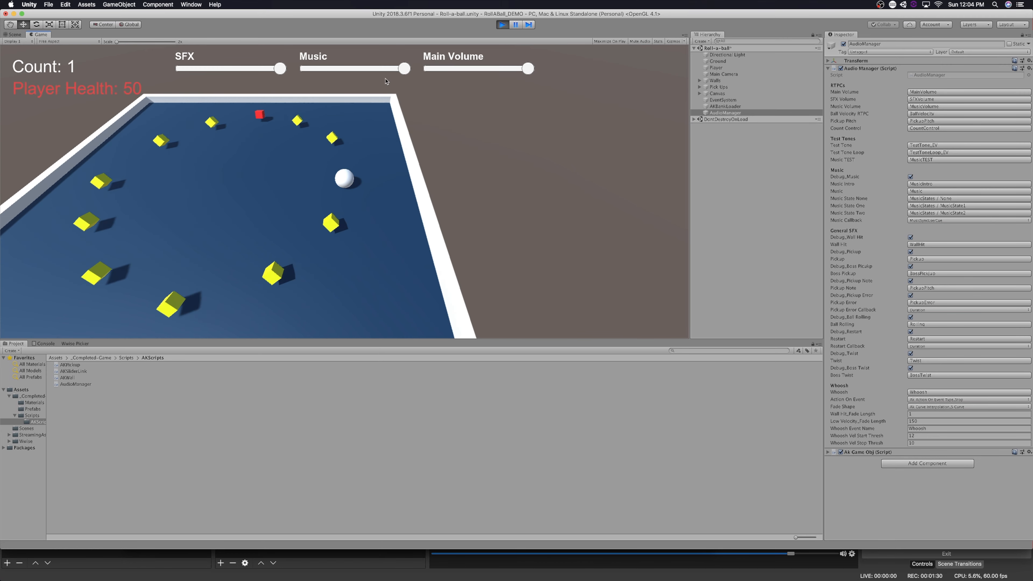
pyautogui.moveTo(402, 70); pyautogui.dragTo(275, 97)
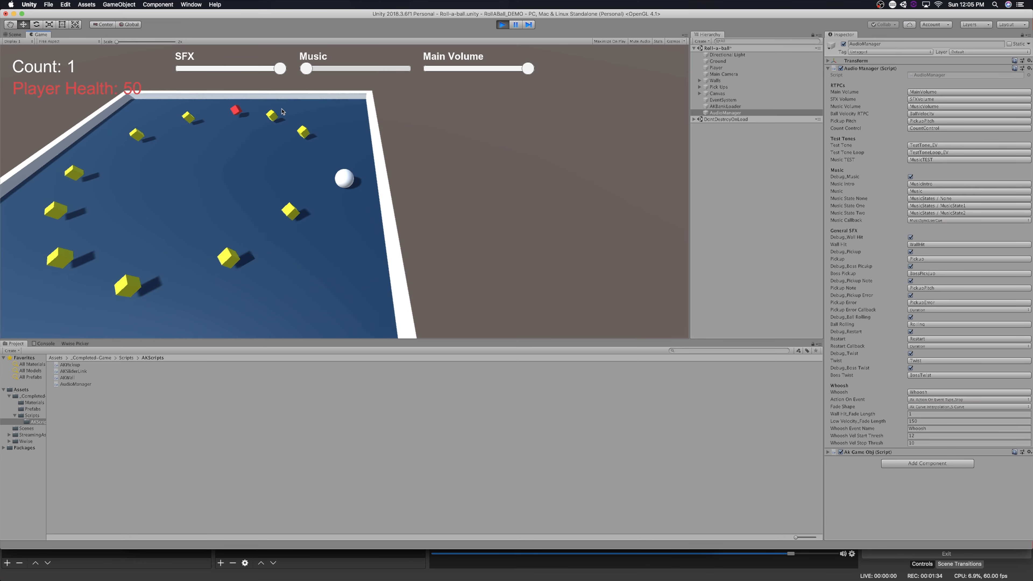
pyautogui.press('Left')
pyautogui.press('Down')
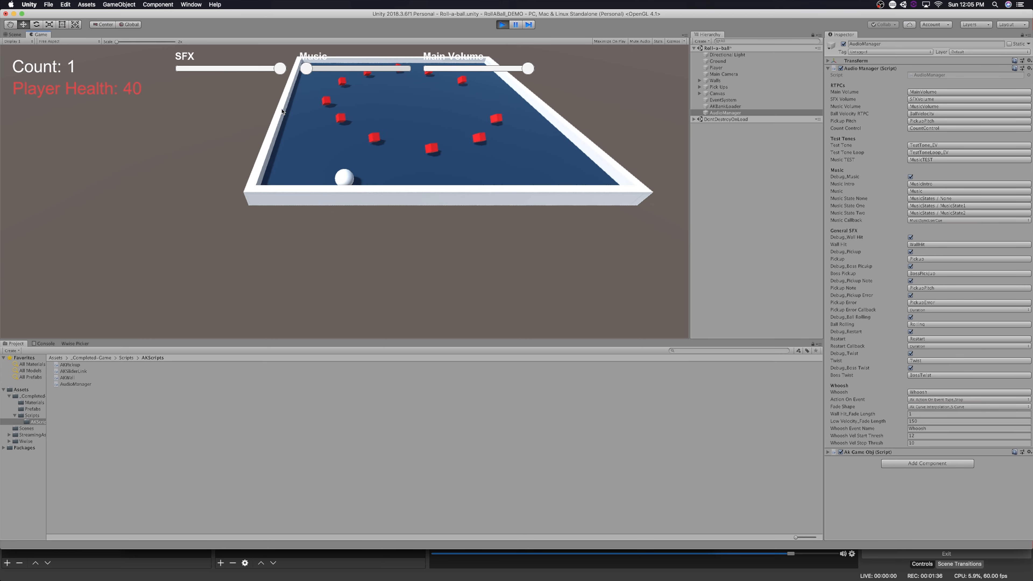
# Raise the Music volume to about one third, lower SFX to minimum, and roll the ball through cubes and walls.
pyautogui.moveTo(306, 69); pyautogui.dragTo(182, 69)
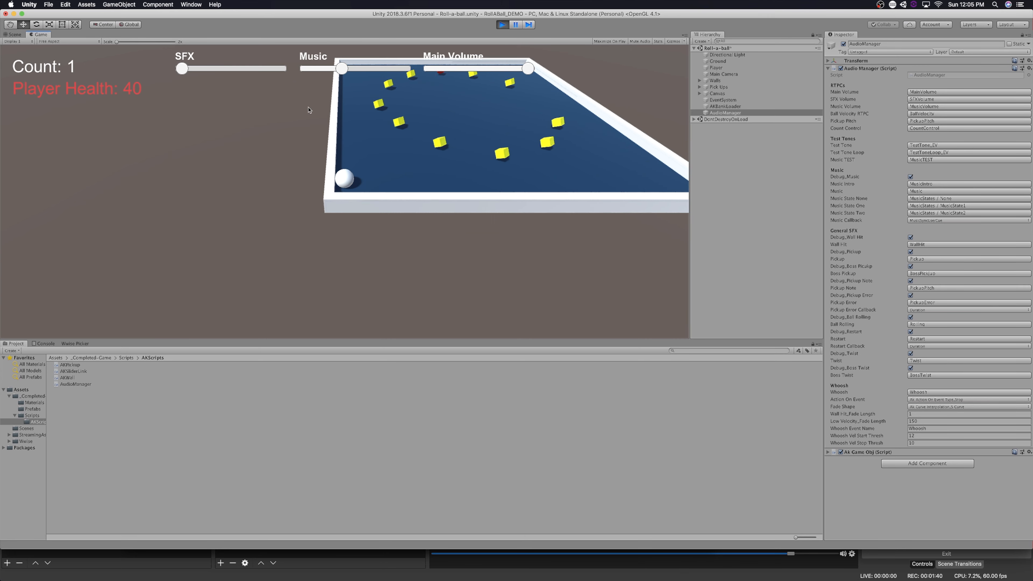
pyautogui.press('Up')
pyautogui.press('Right')
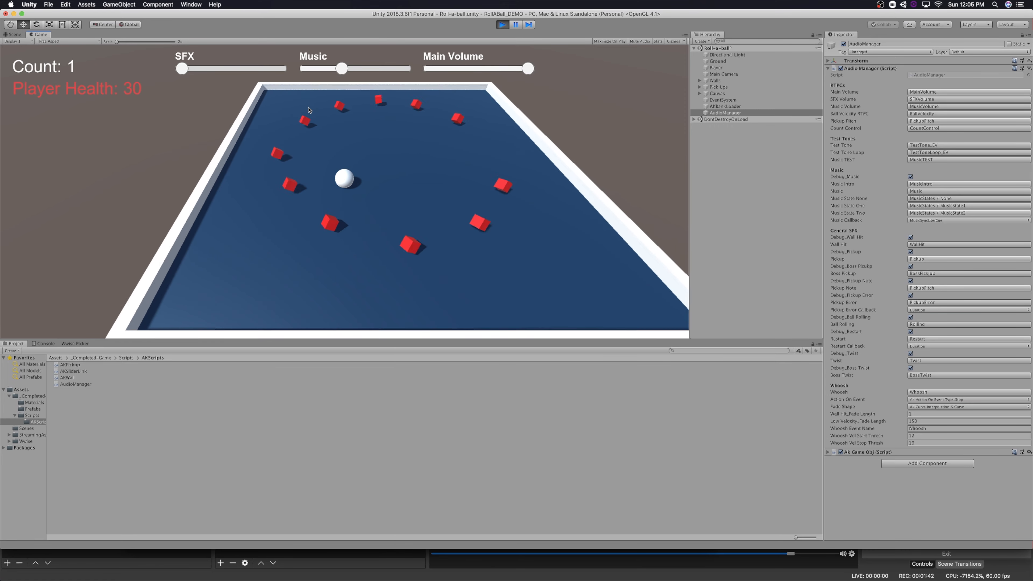
pyautogui.press('Left')
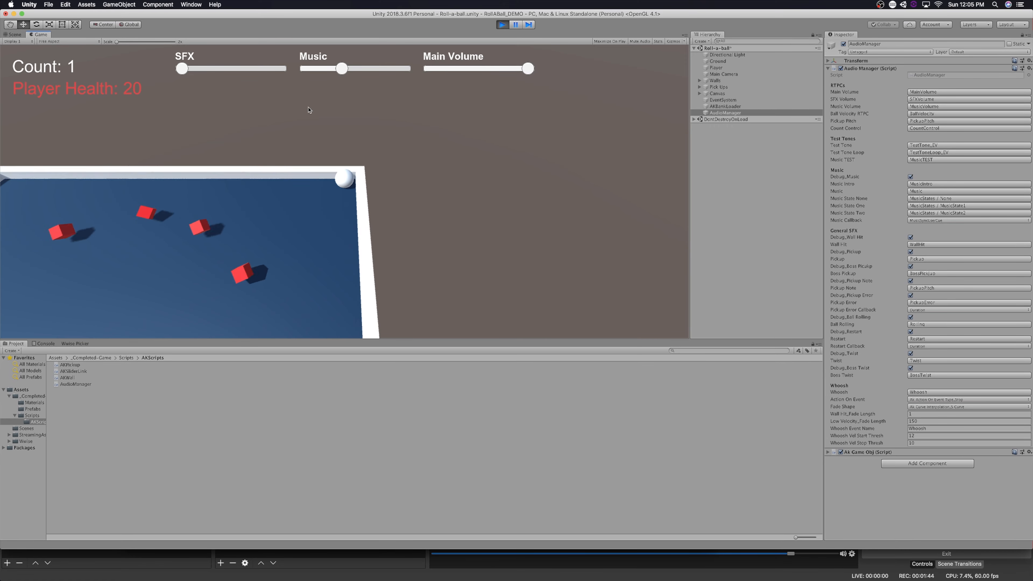
pyautogui.press('Down')
pyautogui.press('Right')
pyautogui.press('Down')
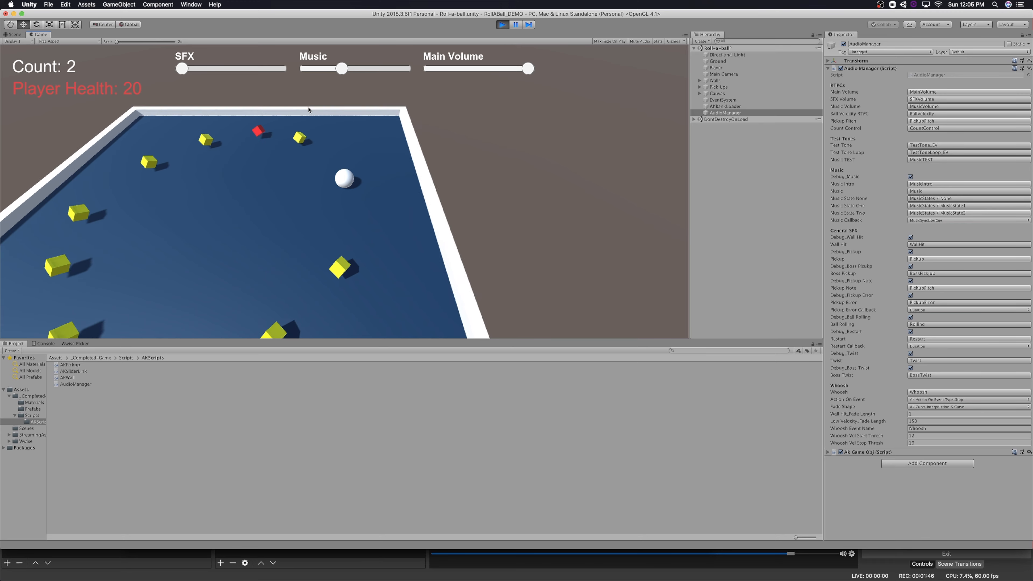
pyautogui.press('Left')
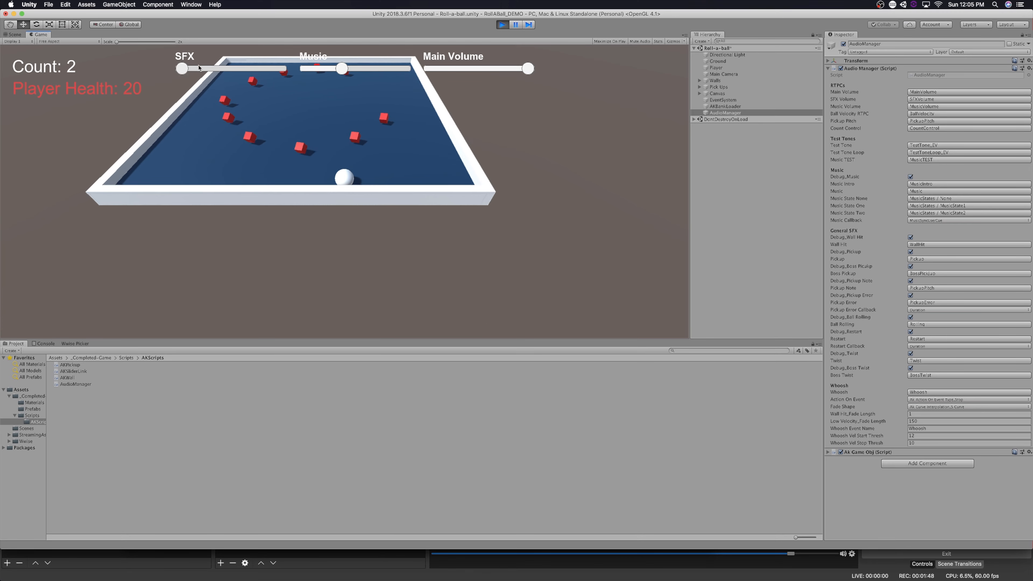
# Set the SFX volume to maximum, Music to about half and Main Volume to about one quarter while rolling the ball.
pyautogui.moveTo(186, 71); pyautogui.dragTo(351, 69)
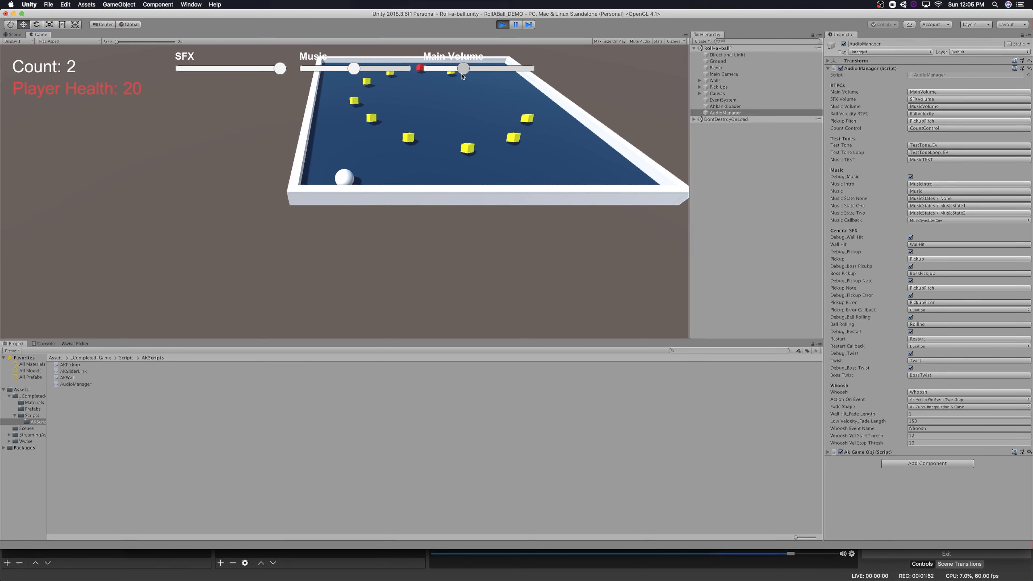
pyautogui.click(450, 75)
pyautogui.moveTo(450, 77); pyautogui.dragTo(450, 79)
pyautogui.press('Up')
pyautogui.press('Right')
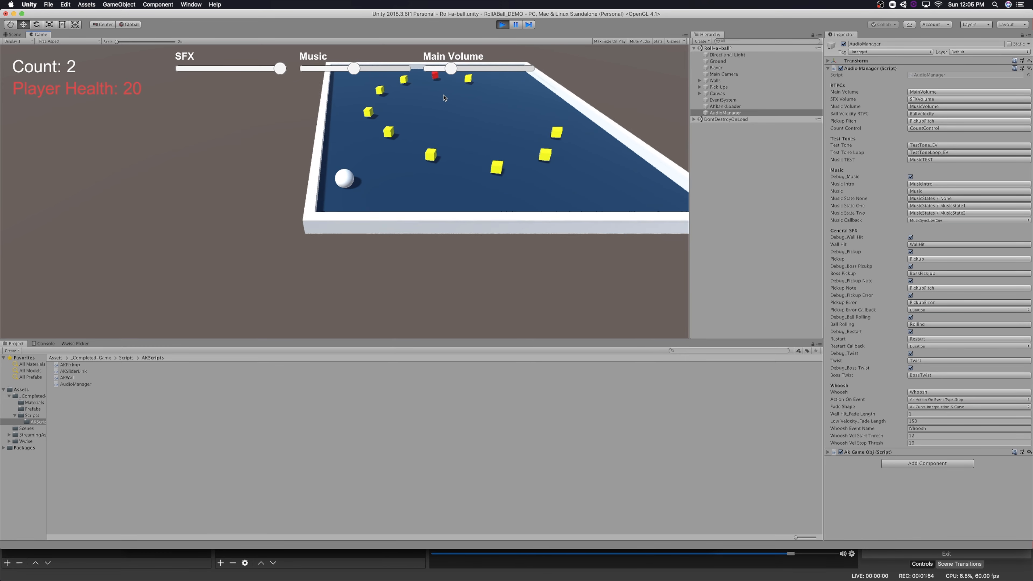
pyautogui.press('Up')
pyautogui.press('Right')
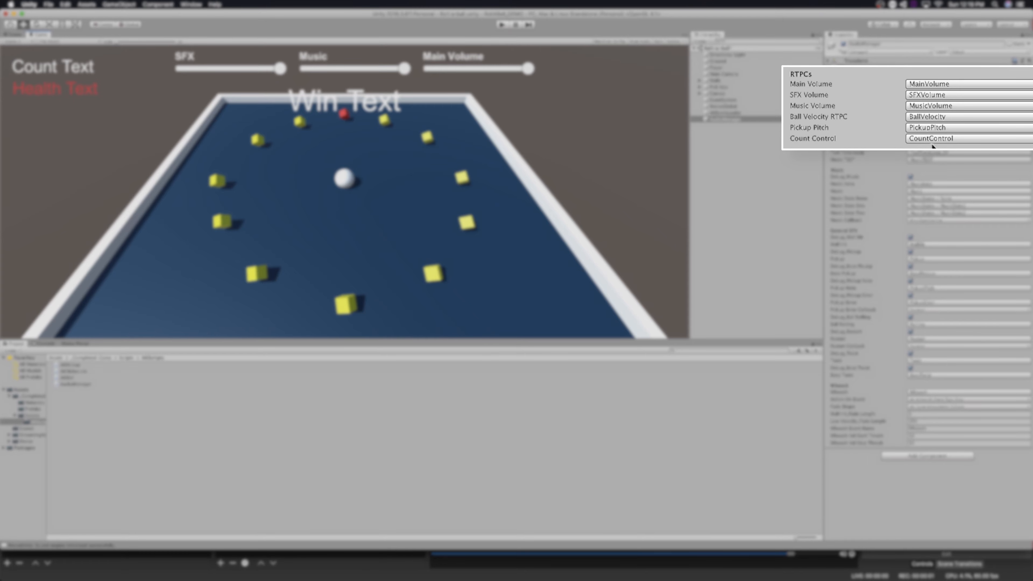
# Switch to Chrome and read the Audiokinetic Blog article "Peggle Blast! Peg Hits and the Music System", highlighting "Peggle Blast" in its title.
pyautogui.press('super+Tab')
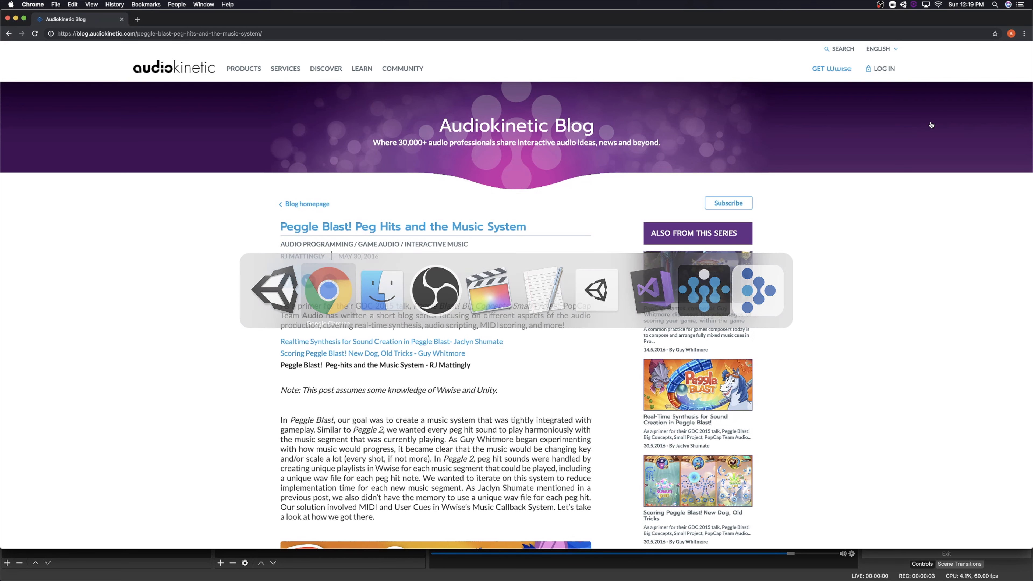
pyautogui.moveTo(280, 227); pyautogui.dragTo(350, 226)
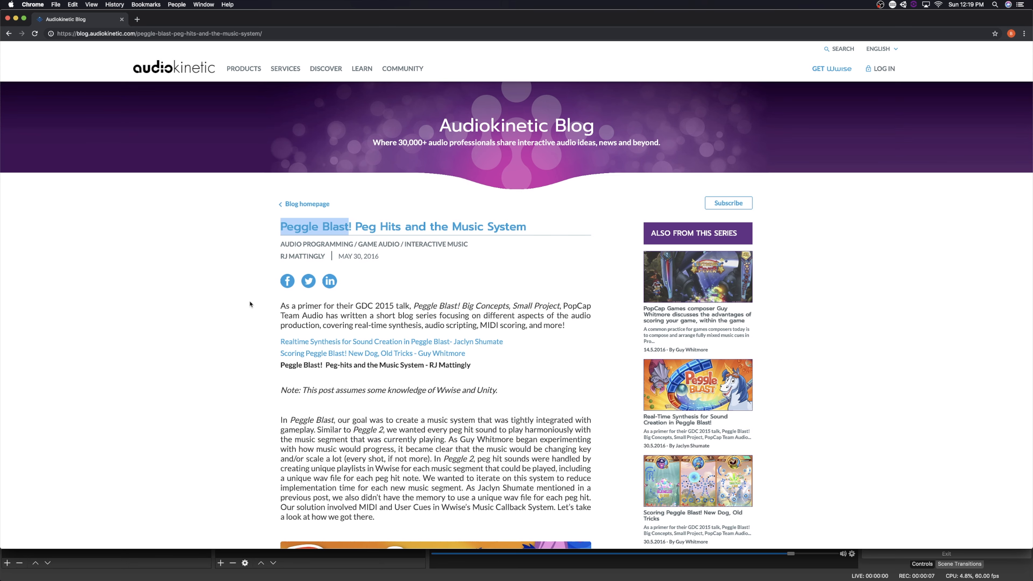
pyautogui.scroll(-18, 250, 304)
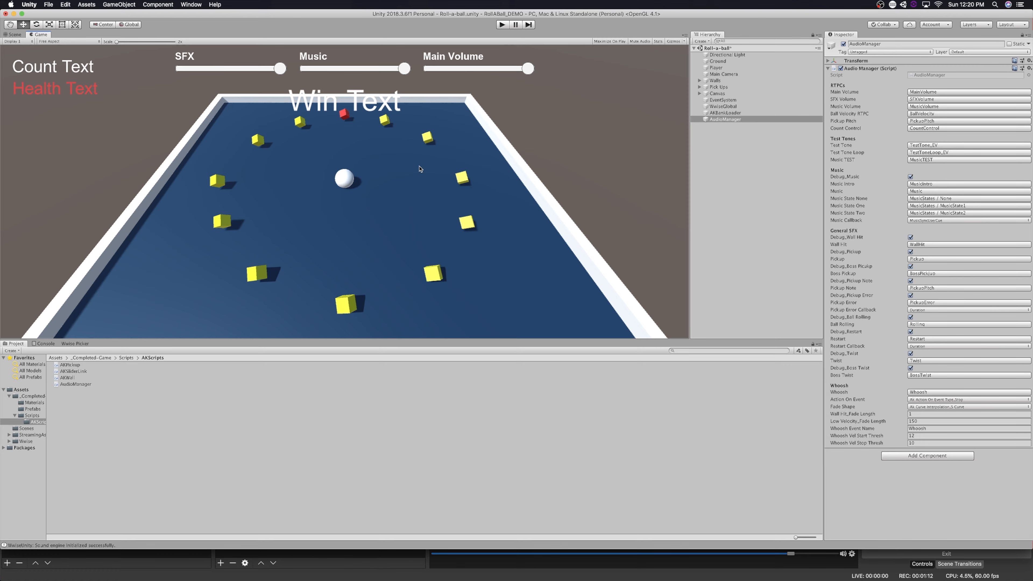
# Run a round collecting five yellow cubes clockwise from the one right of the ball, and stop the game.
pyautogui.press('super+p')
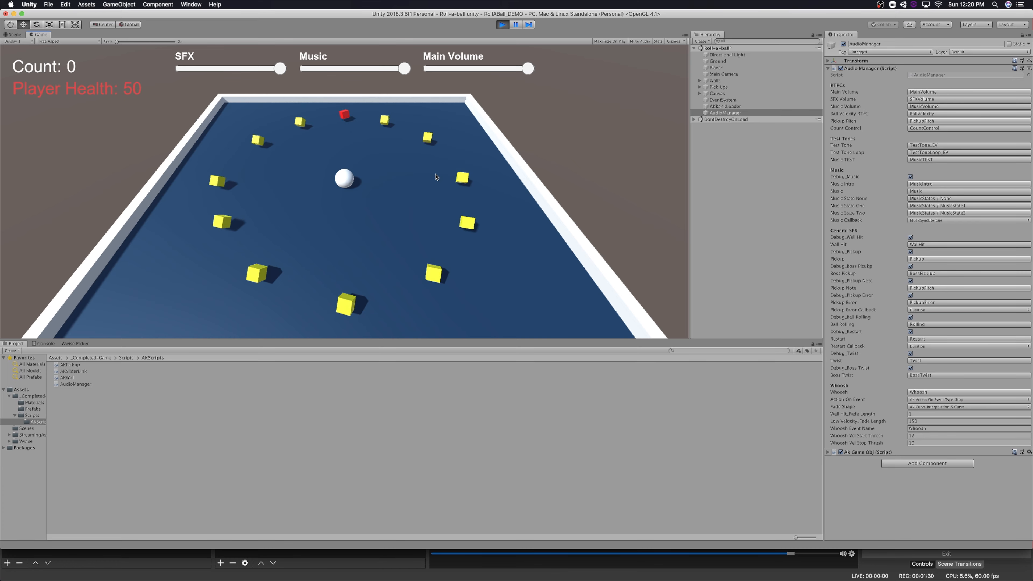
pyautogui.press('Right')
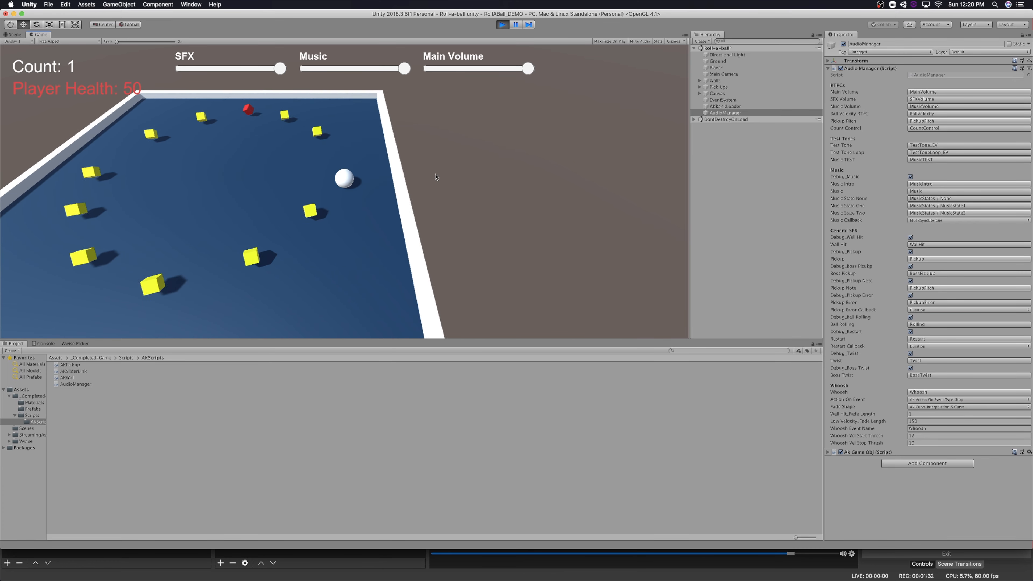
pyautogui.press('Down')
pyautogui.press('Left')
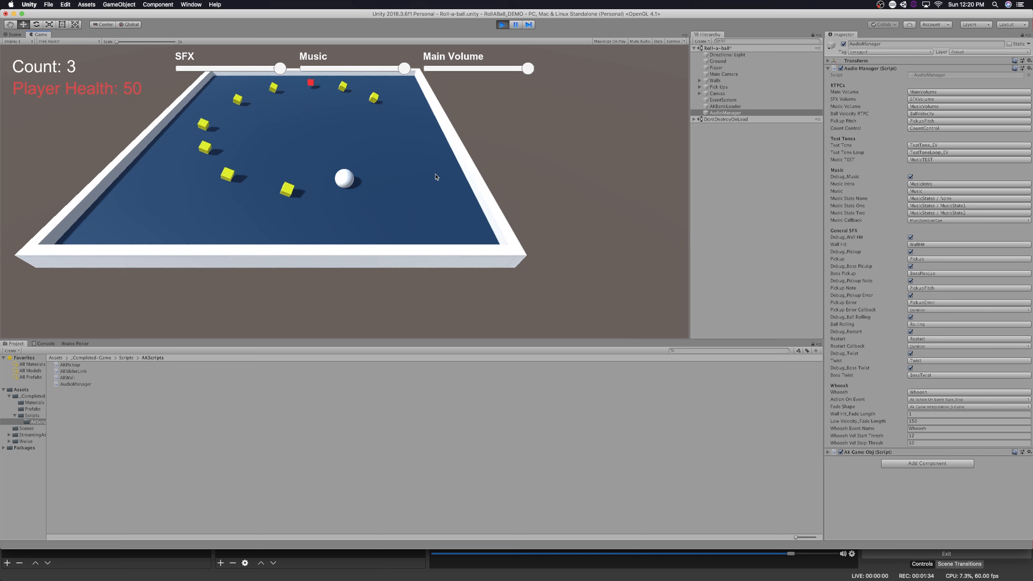
pyautogui.press('Up')
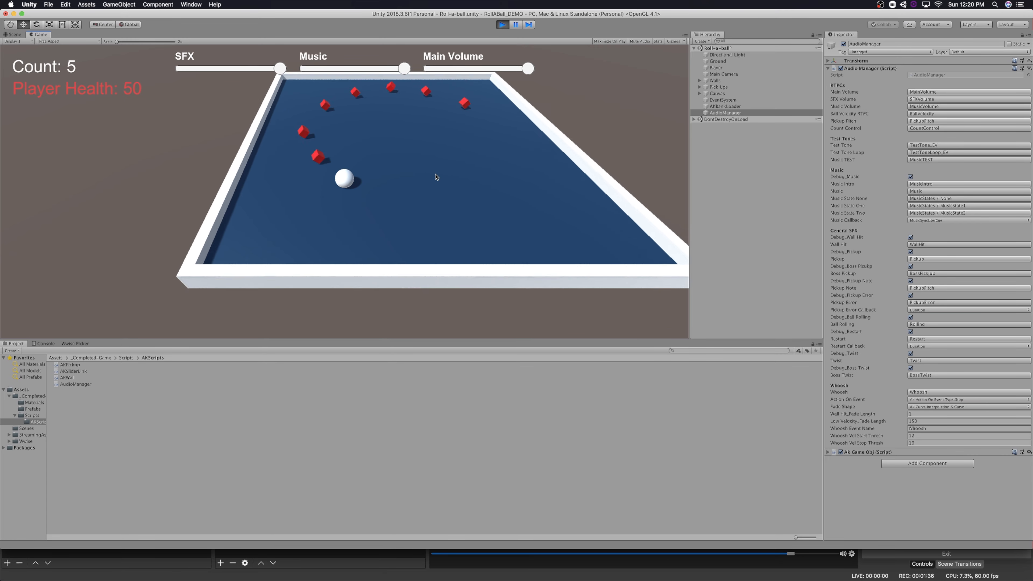
pyautogui.press('super+p')
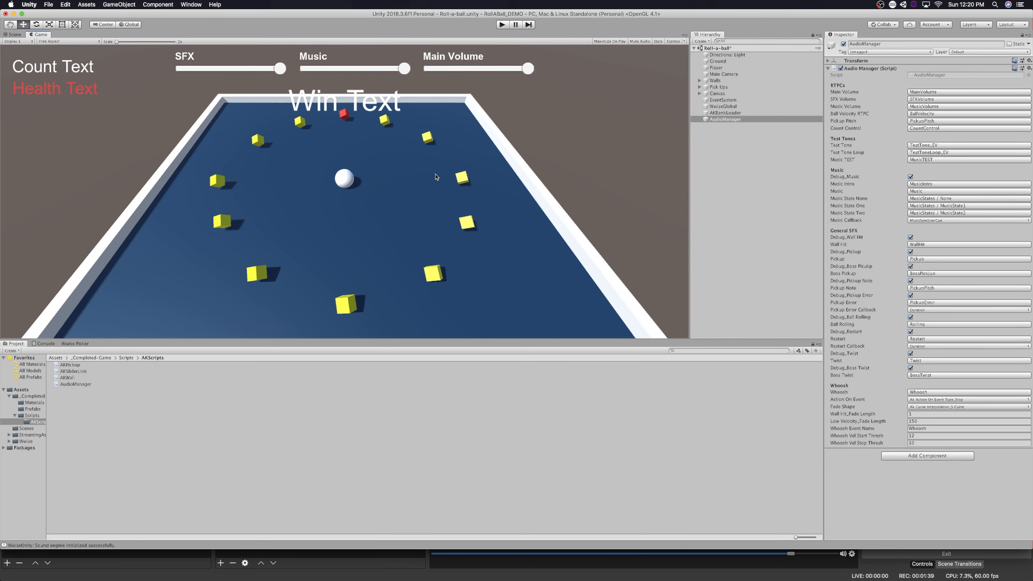
# Restart the game, collect the same five cubes along the same clockwise path, and stop it again.
pyautogui.press('super+p')
pyautogui.press('Right')
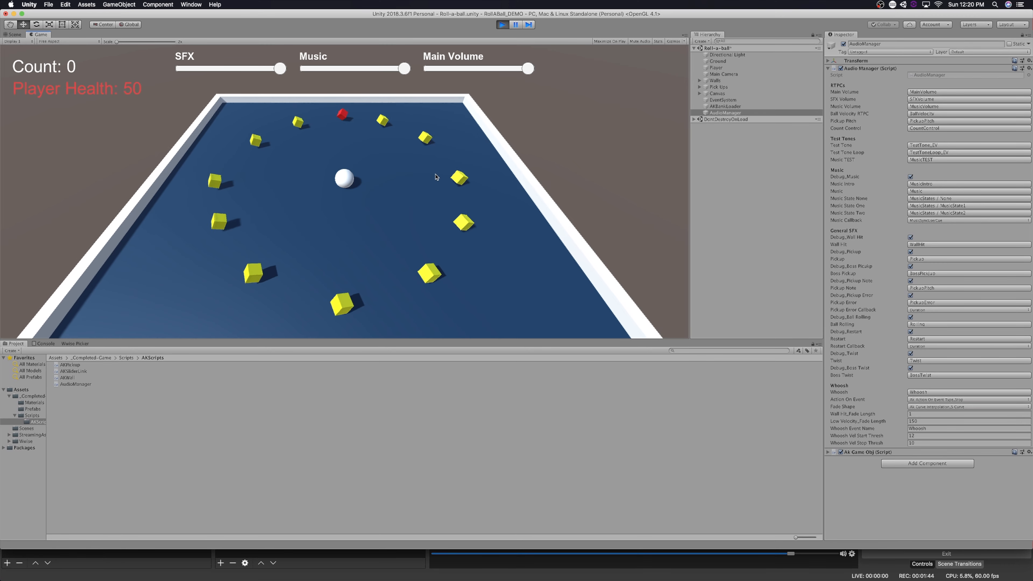
pyautogui.press('Left')
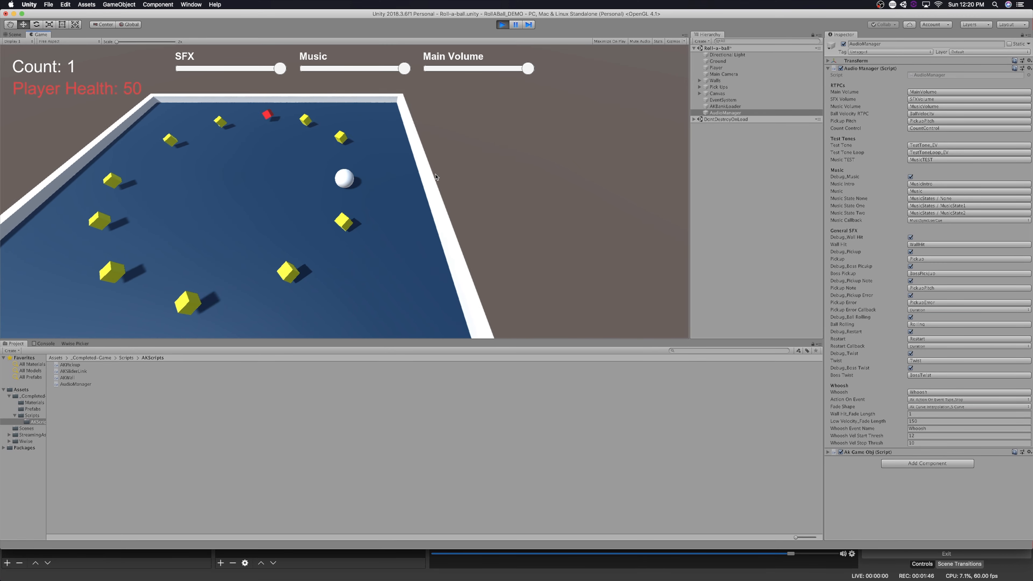
pyautogui.press('Down')
pyautogui.press('Right')
pyautogui.press('Up')
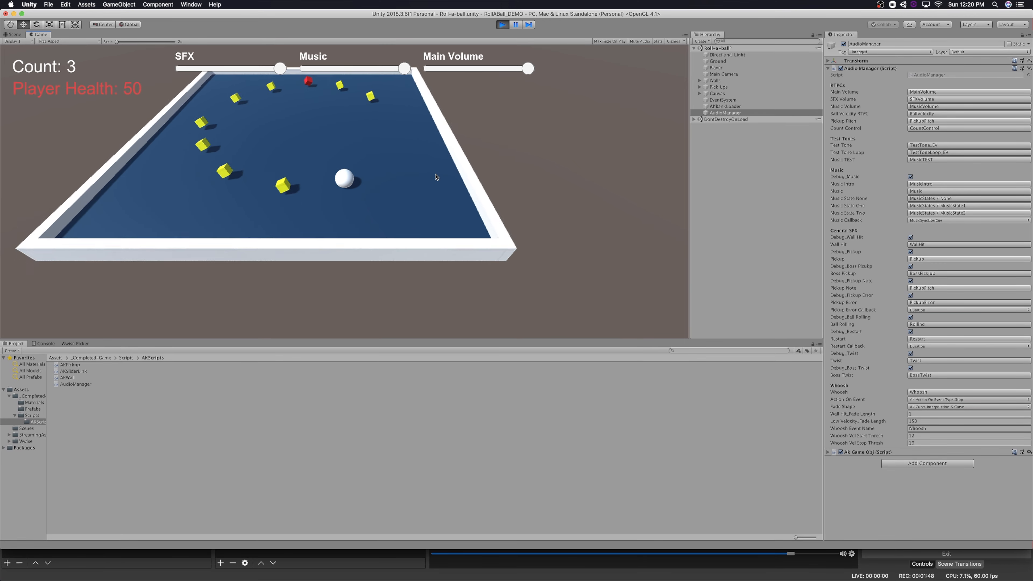
pyautogui.press('Up')
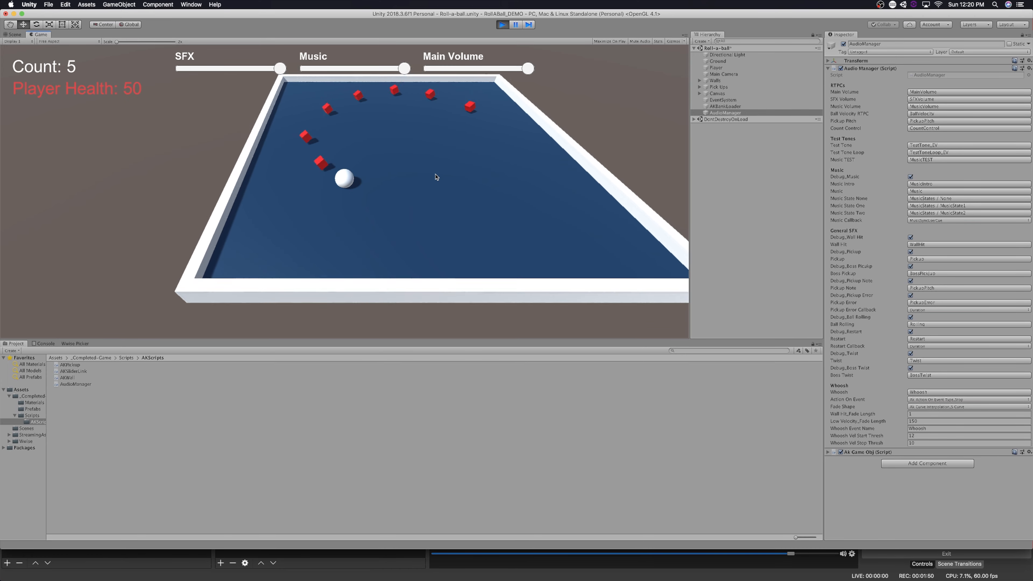
pyautogui.press('super+p')
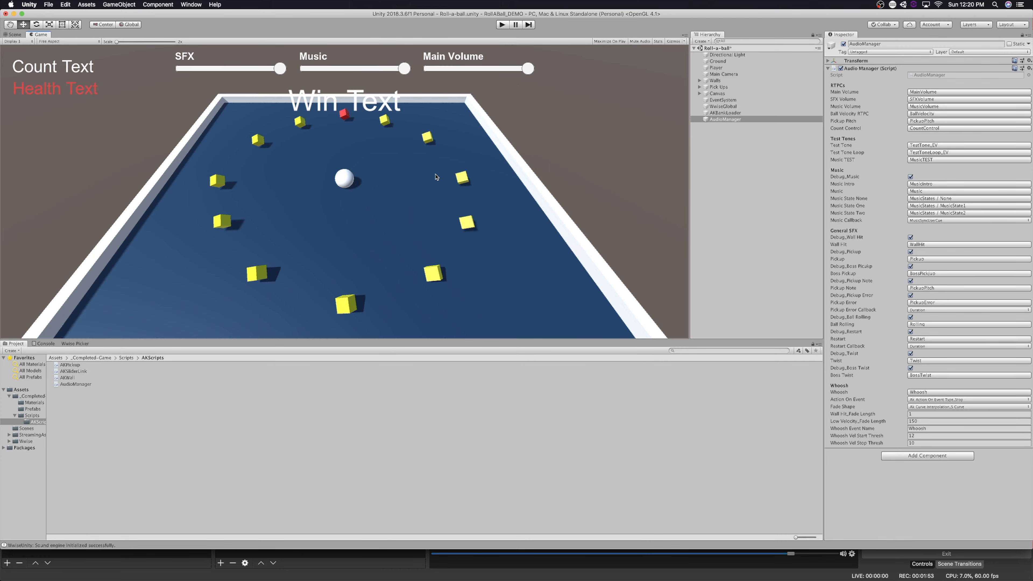
# Play a third round along the clockwise path, collecting five cubes and touching a red one, and stop the game.
pyautogui.press('super+p')
pyautogui.press('Right')
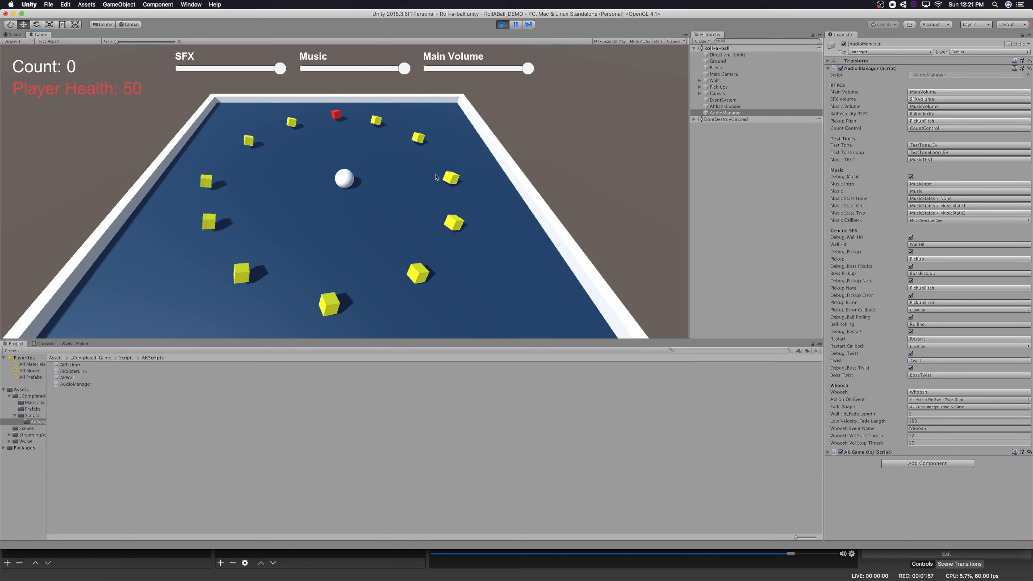
pyautogui.press('Left')
pyautogui.press('Down')
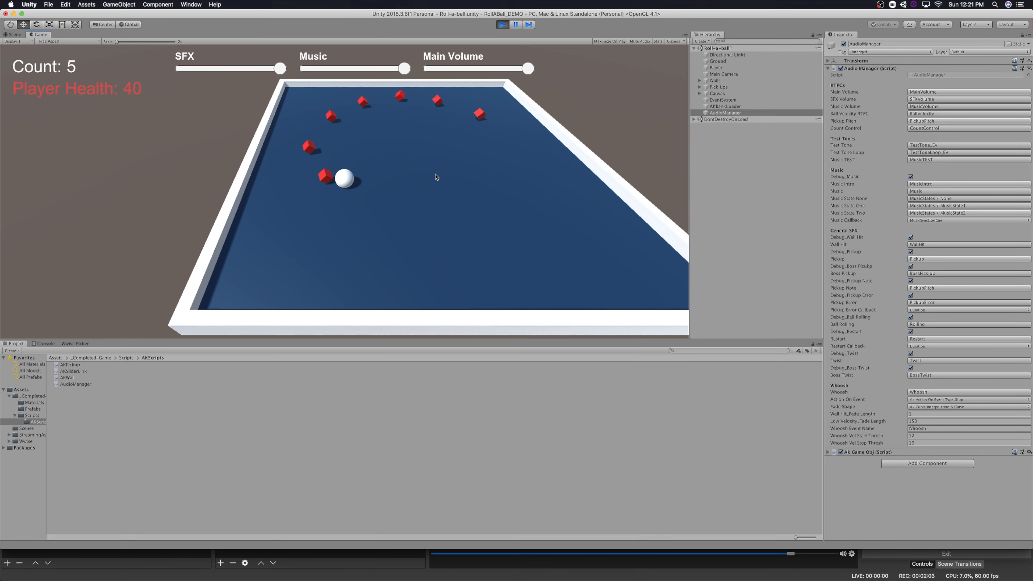
pyautogui.press('super+p')
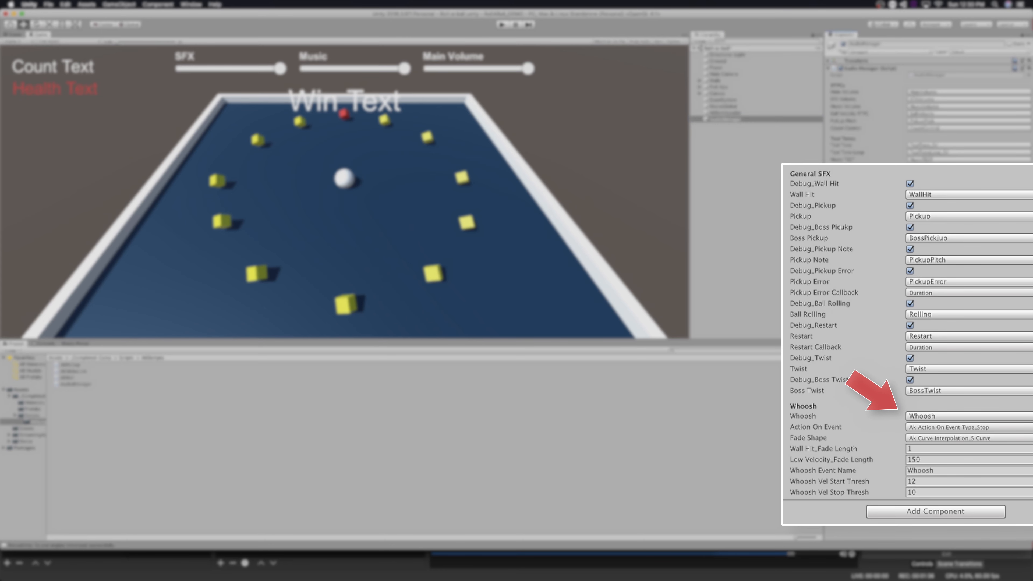
# Disable the AudioManager's debug options for Pickup, Boss Pickup, Pickup Note, Pickup Error, Twist and Boss Twist.
pyautogui.click(912, 207)
pyautogui.click(910, 228)
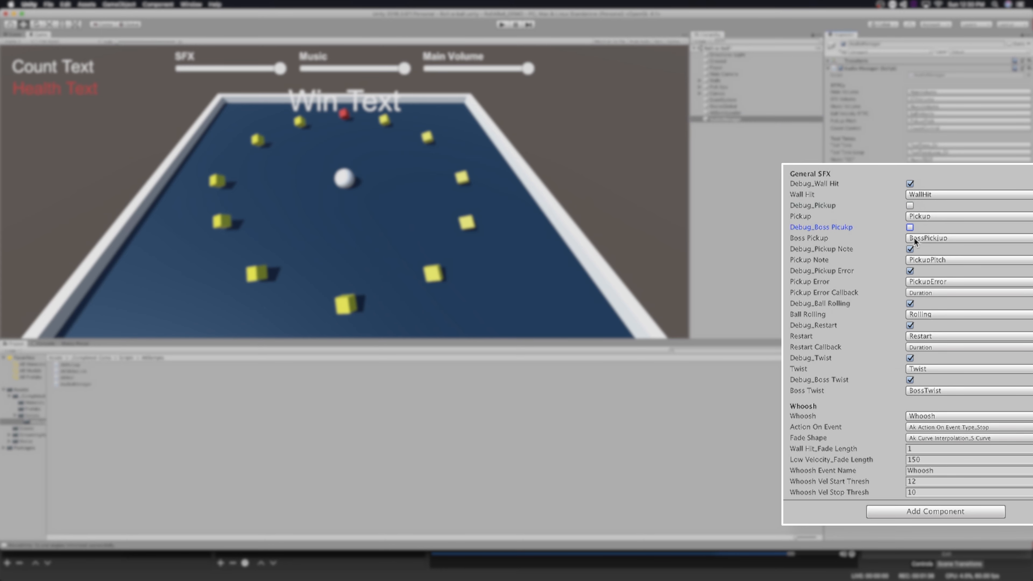
pyautogui.click(910, 249)
pyautogui.click(909, 270)
pyautogui.click(910, 325)
pyautogui.click(909, 358)
pyautogui.click(910, 379)
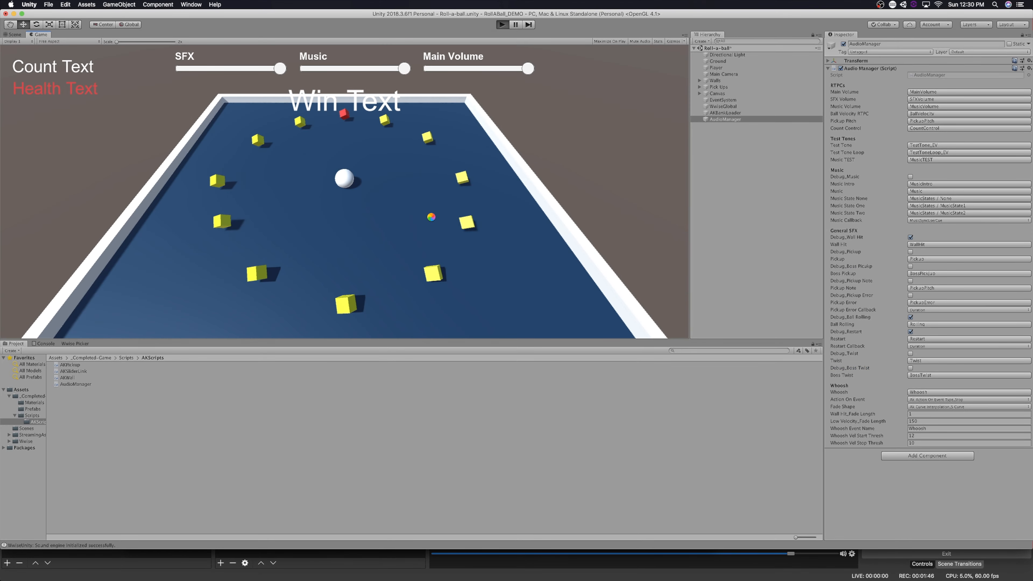
# Start the game and roll the ball diagonally back and forth between the arena's far right and near left corners, hitting the walls.
pyautogui.press('Up')
pyautogui.press('Right')
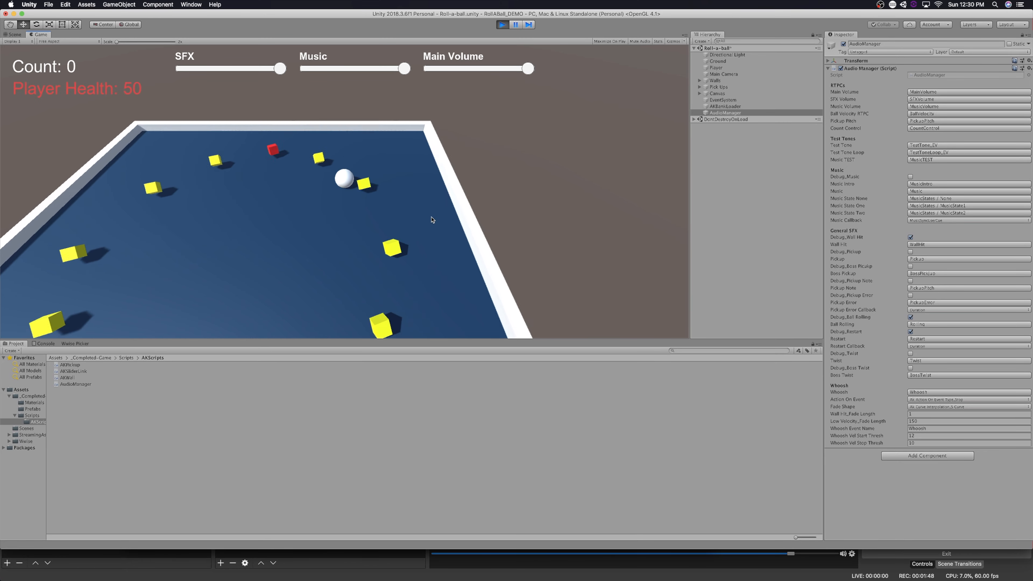
pyautogui.press('Down')
pyautogui.press('Left')
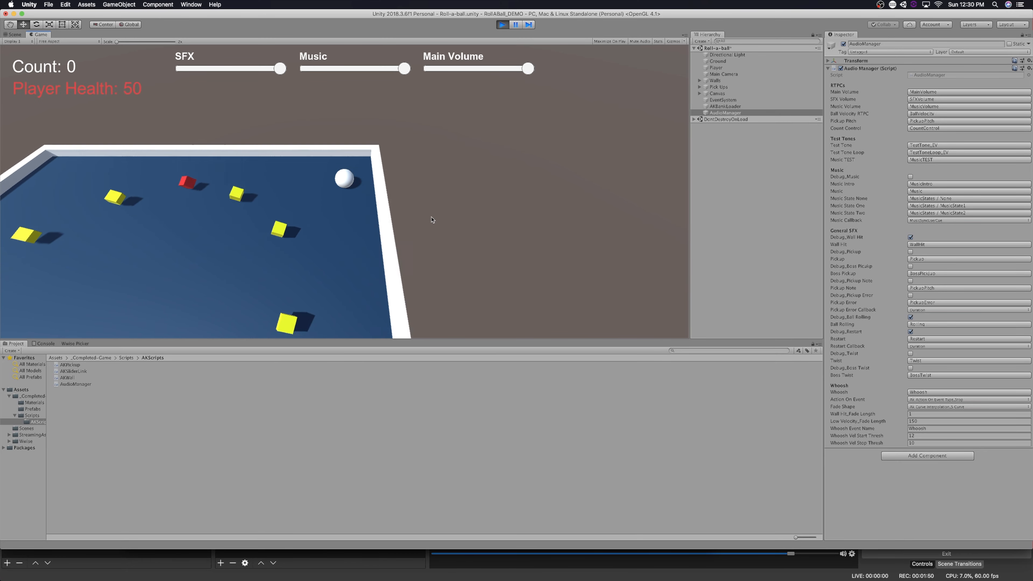
pyautogui.press('Down')
pyautogui.press('Left')
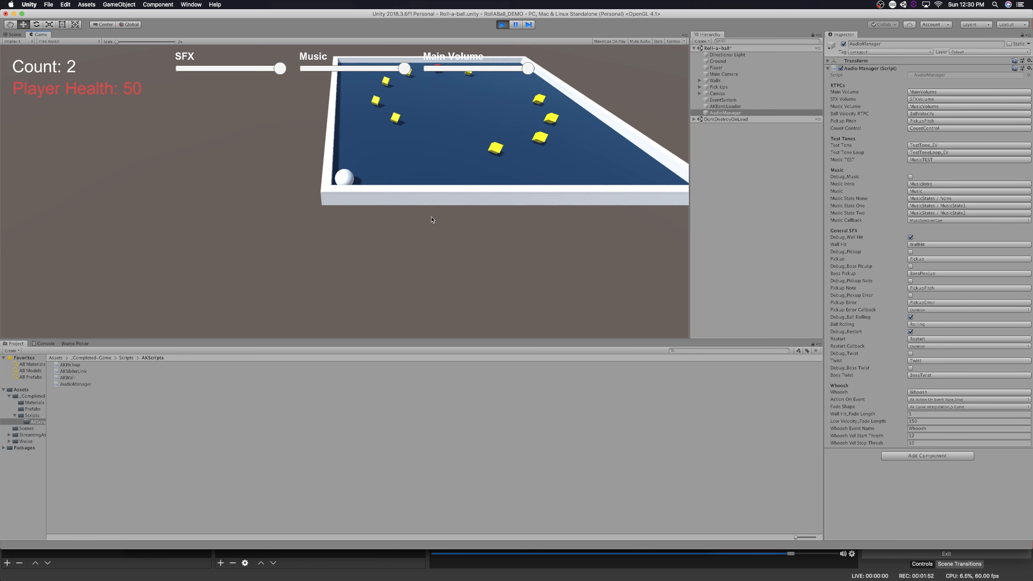
pyautogui.press('Up')
pyautogui.press('Right')
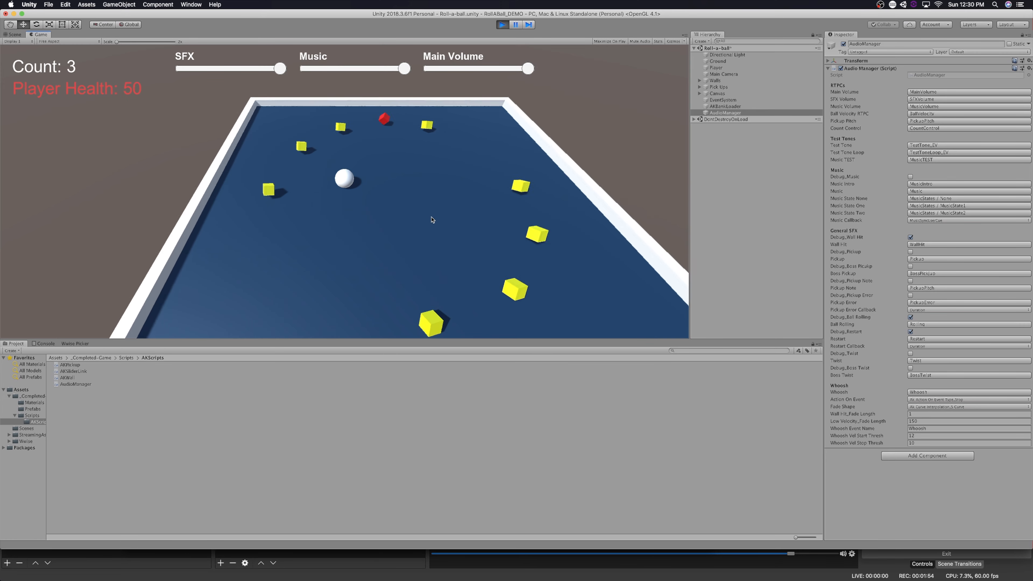
pyautogui.press('Down')
pyautogui.press('Left')
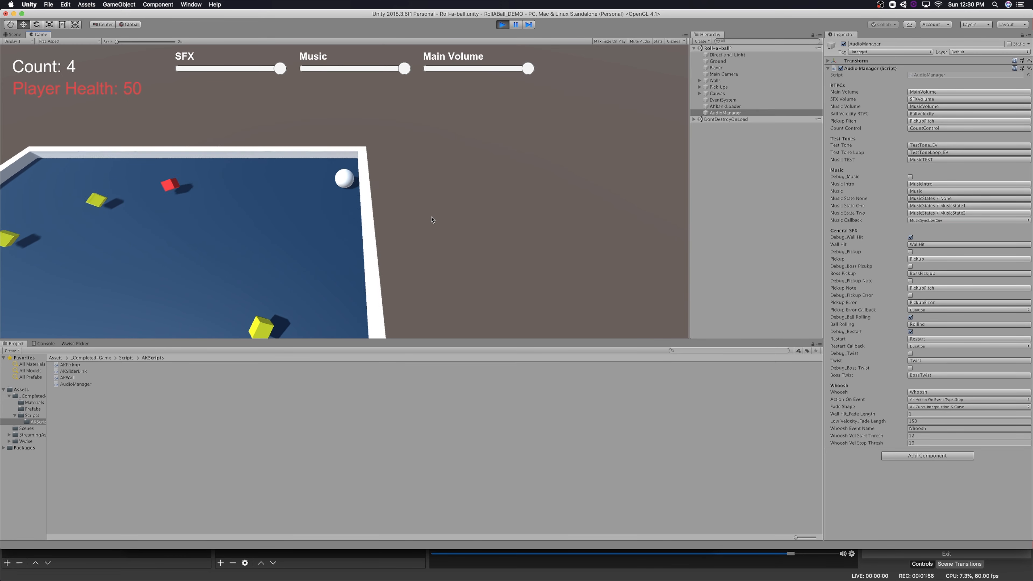
pyautogui.press('Up')
pyautogui.press('Right')
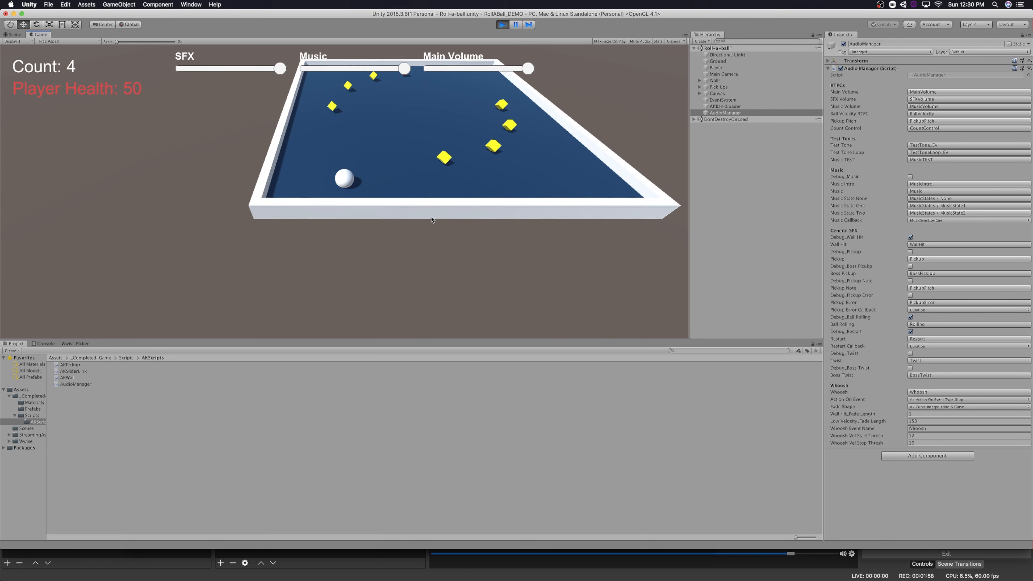
pyautogui.press('Up')
pyautogui.press('Right')
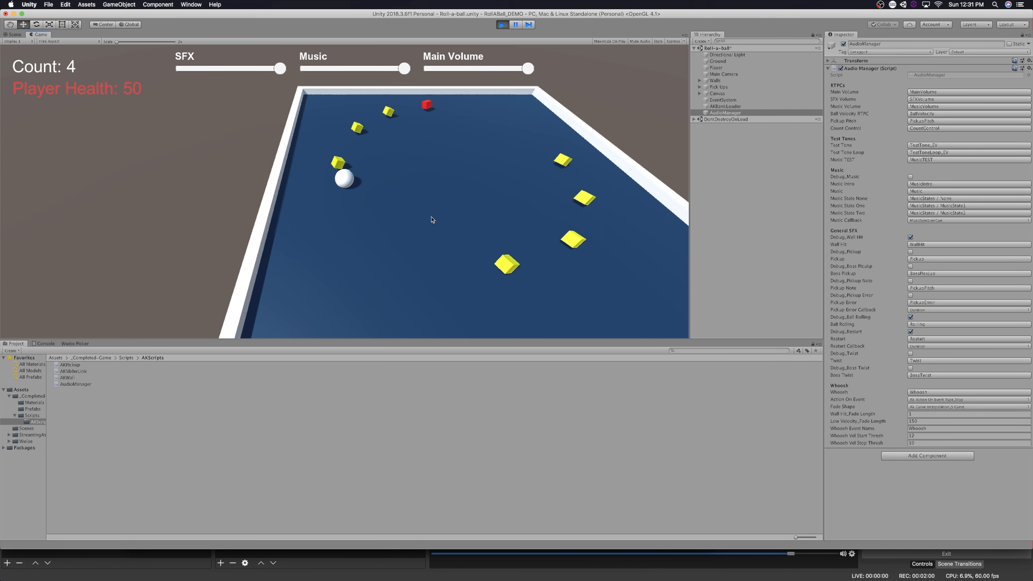
pyautogui.press('Down')
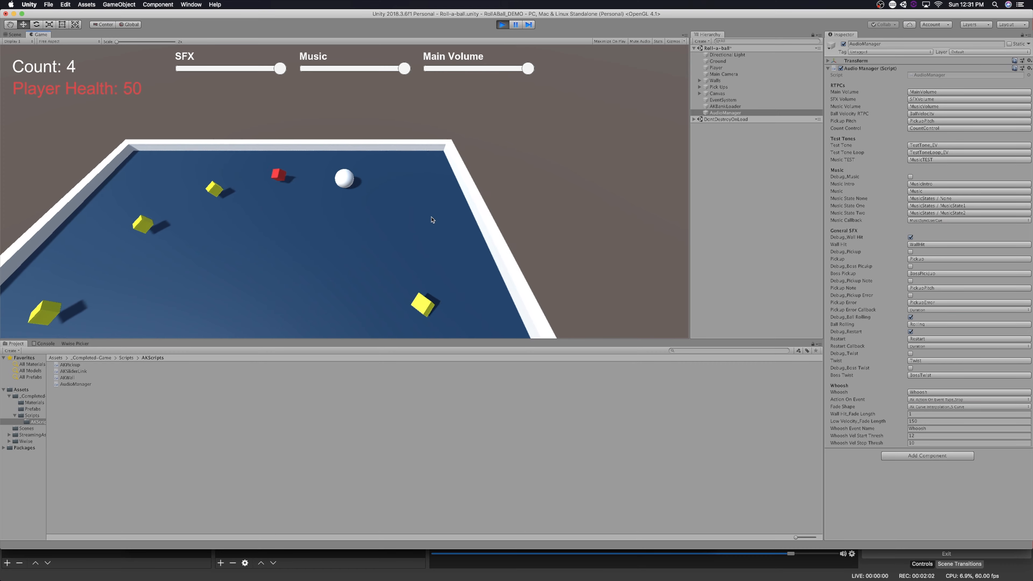
pyautogui.press('Left')
pyautogui.press('Down')
pyautogui.press('Left')
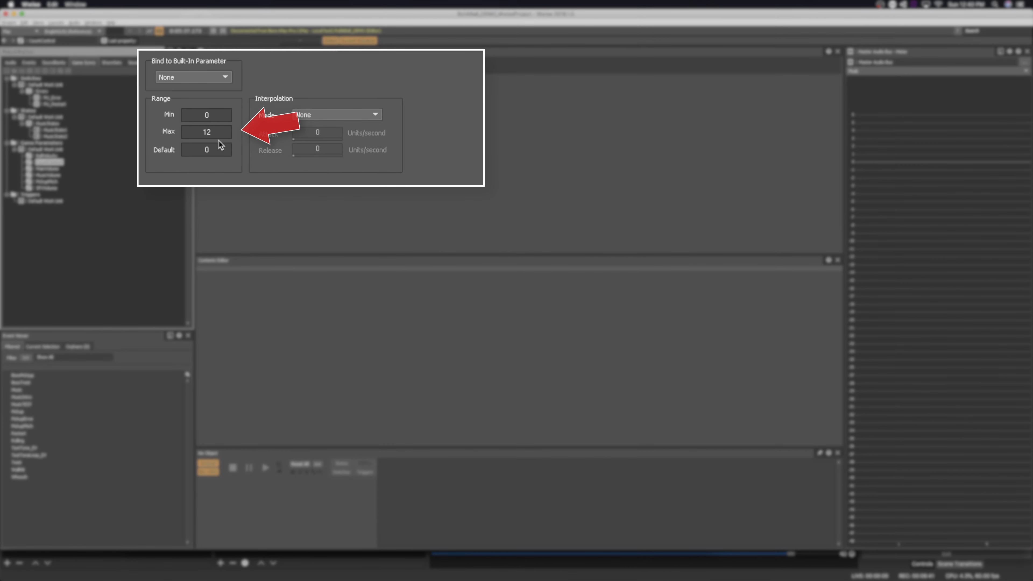
# Switch to Wwise and review the PickupPitch game parameter's range, the list of events and the audio hierarchies.
pyautogui.click(44, 180)
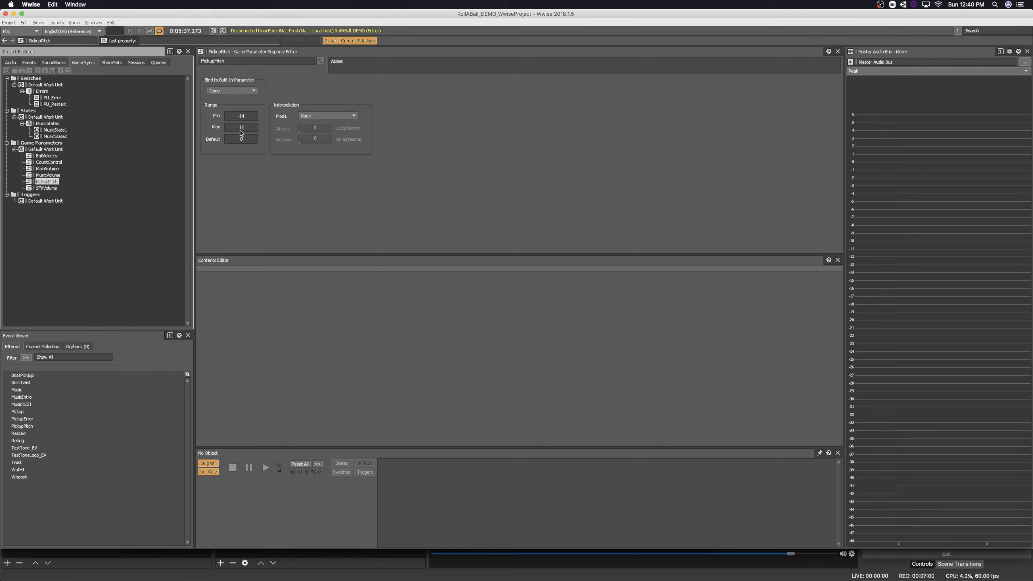
pyautogui.click(29, 62)
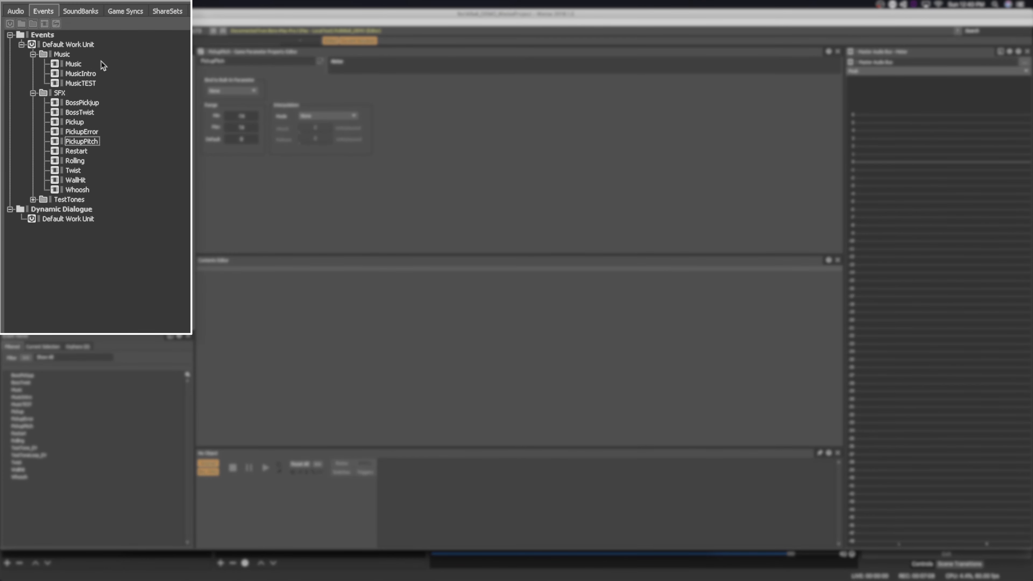
pyautogui.click(18, 10)
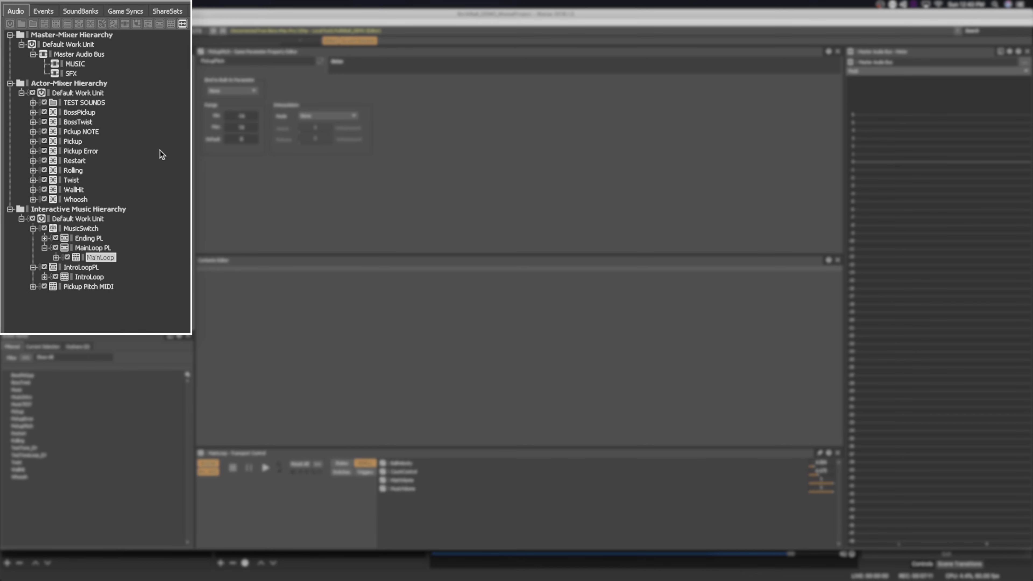
# Set MainVolume to 1 on the Master Audio Bus's RTPC curve and view the SFX bus's volume curve.
pyautogui.click(80, 55)
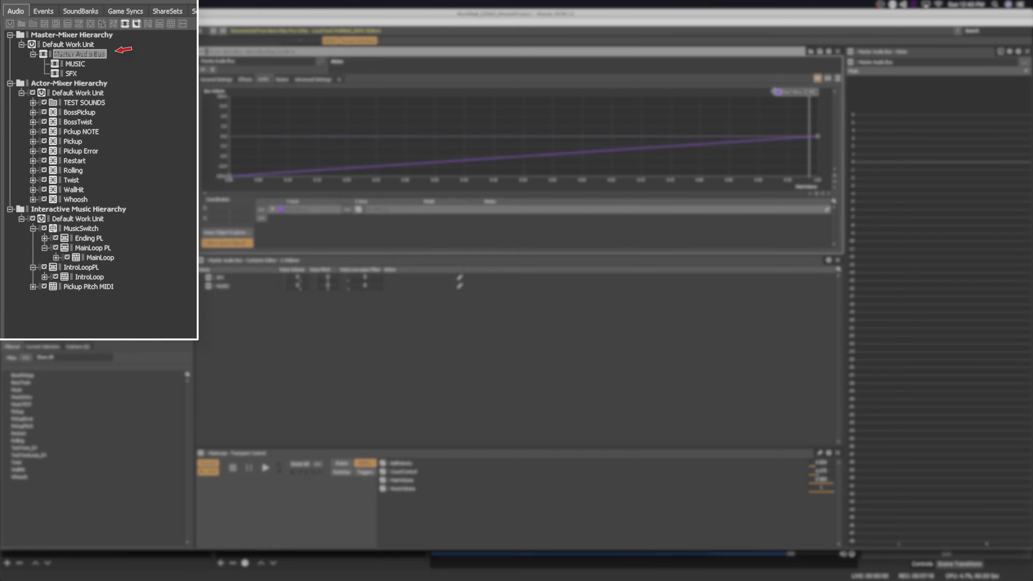
pyautogui.moveTo(475, 105); pyautogui.dragTo(835, 106)
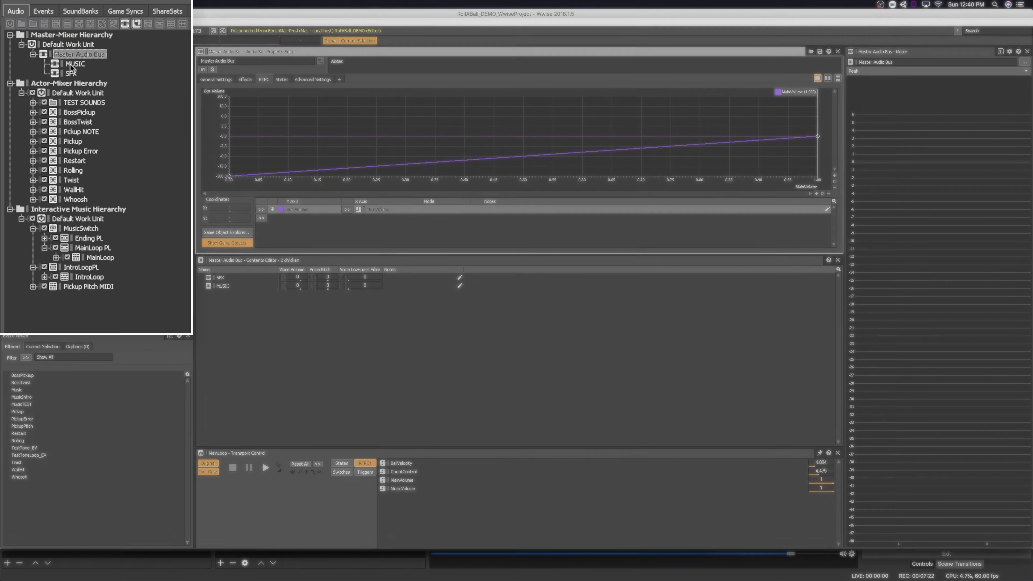
pyautogui.click(48, 104)
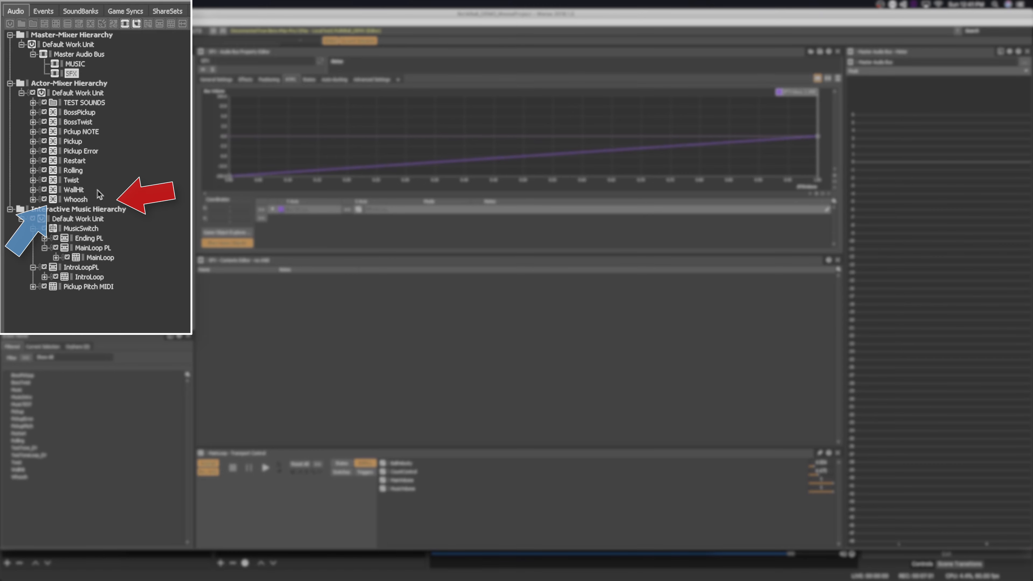
# Audition the BossPickup, BossTwist and Pckup NOTE blend containers in turn.
pyautogui.click(53, 130)
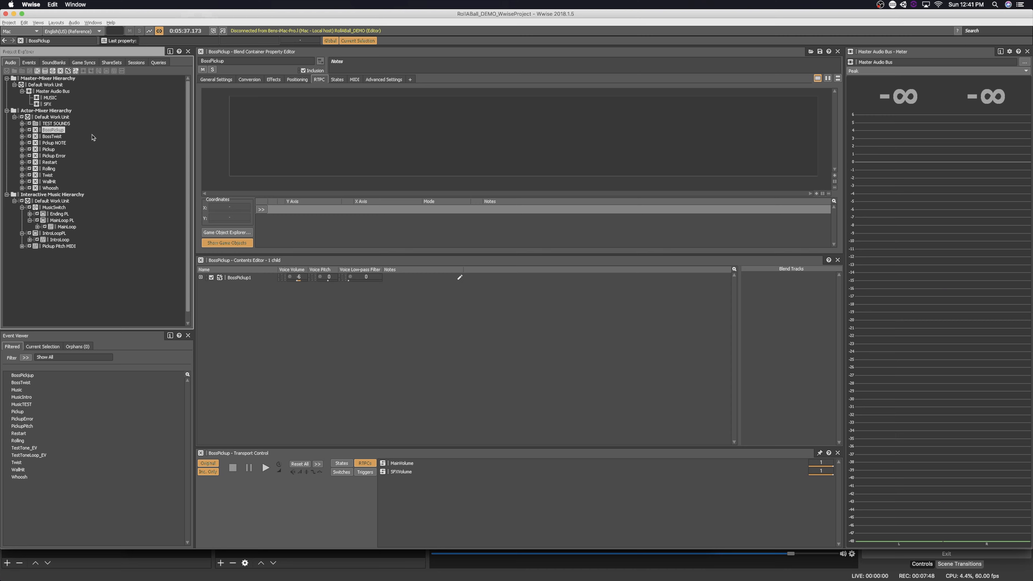
pyautogui.press('space')
pyautogui.press('Down')
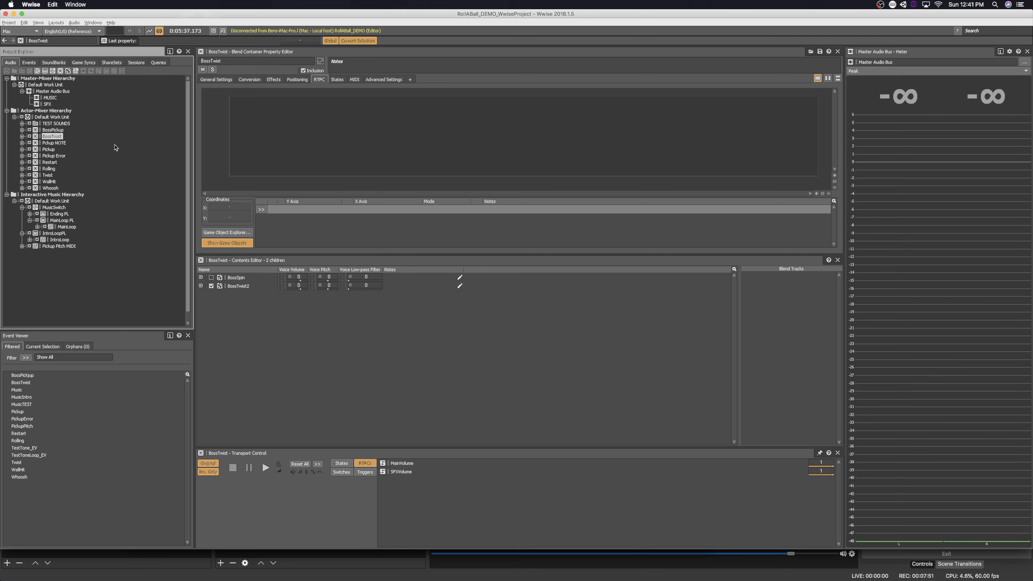
pyautogui.press('space')
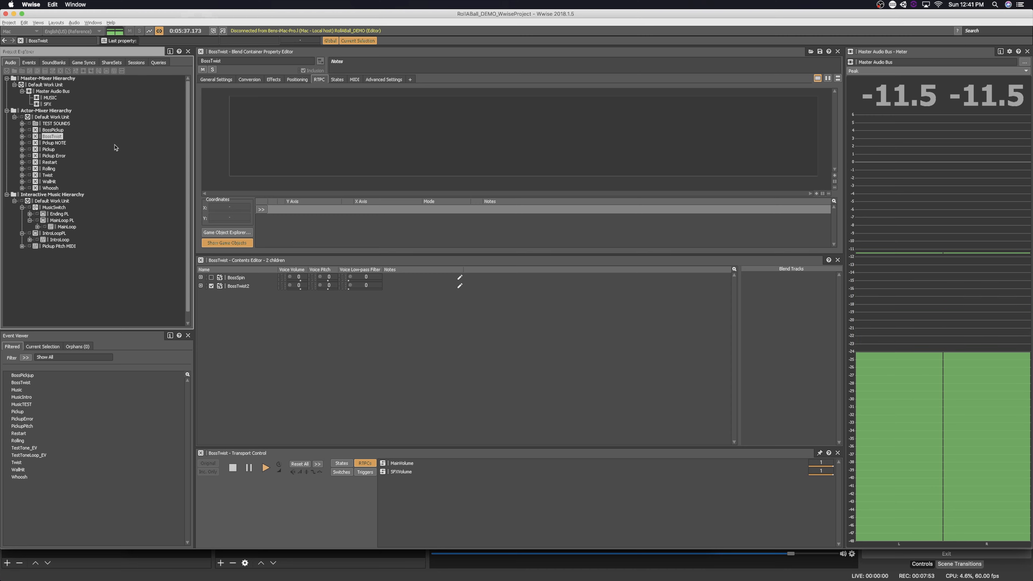
pyautogui.press('Down')
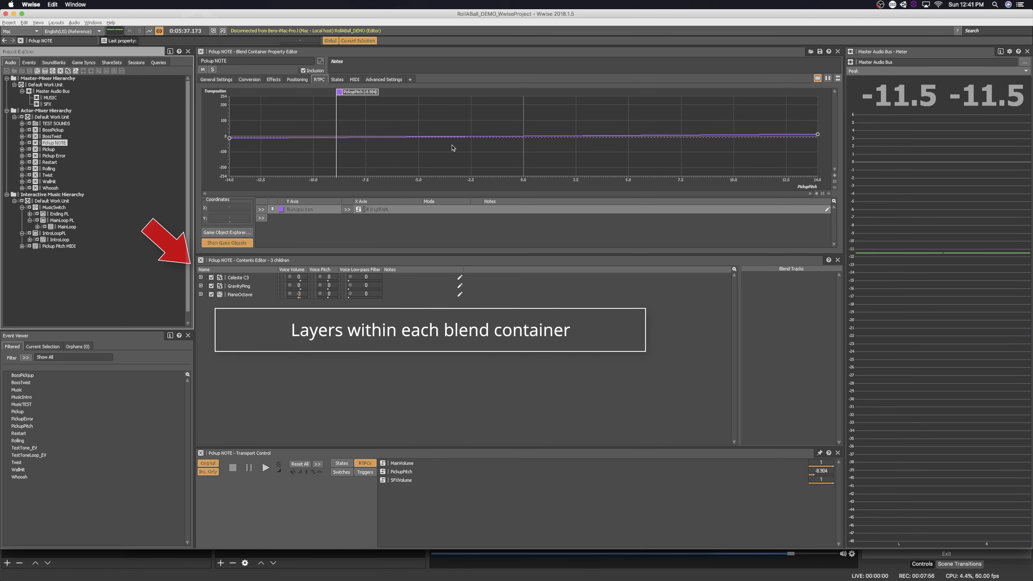
pyautogui.press('space')
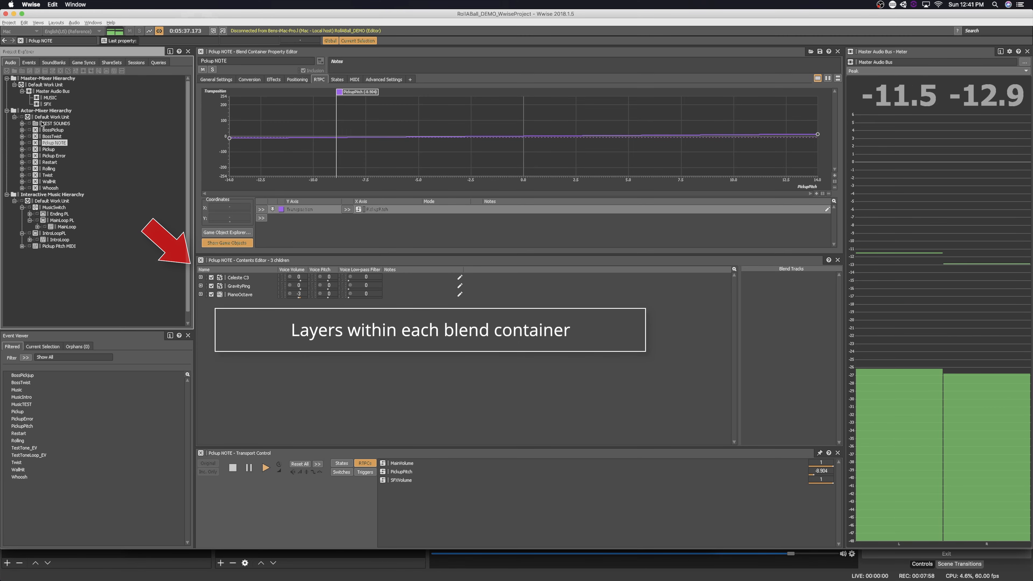
# View the layers of the Pickup container and audition the Pickup Error and Restart containers.
pyautogui.click(49, 150)
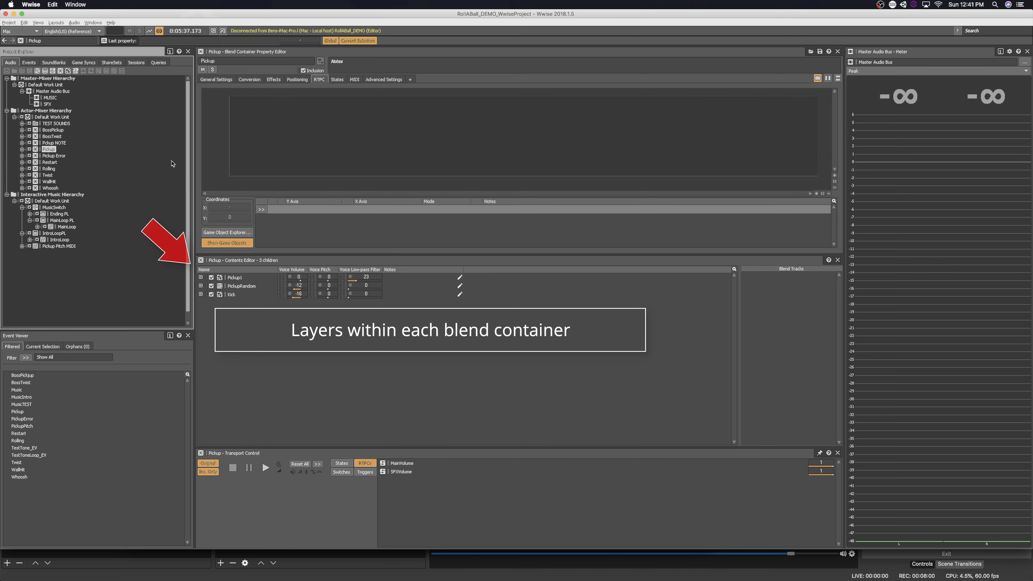
pyautogui.press('Down')
pyautogui.press('space')
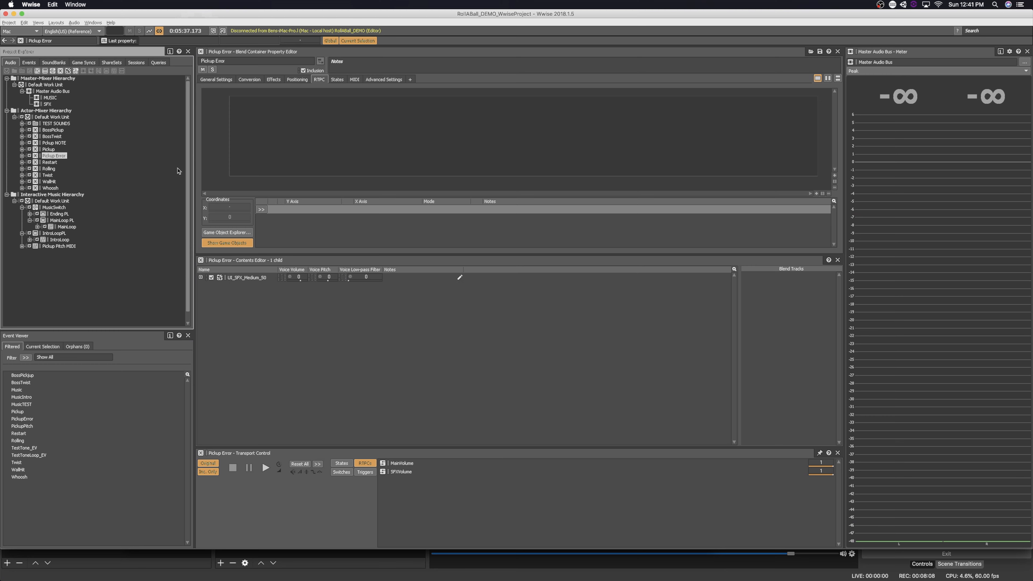
pyautogui.press('Down')
pyautogui.press('space')
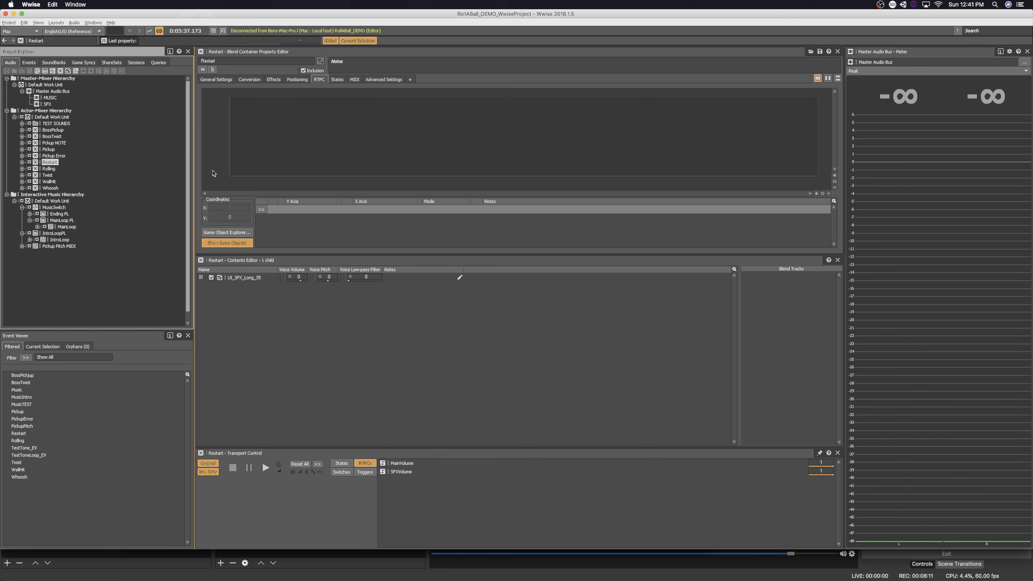
pyautogui.press('space')
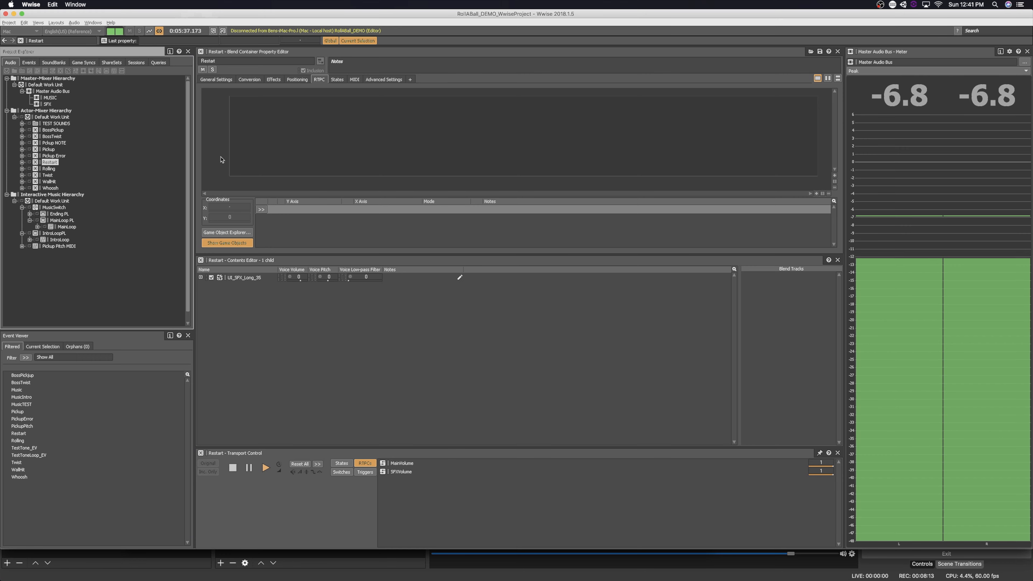
# Display the Rolling container's Voice Volume curve and play the container while varying BallVelocity.
pyautogui.press('Down')
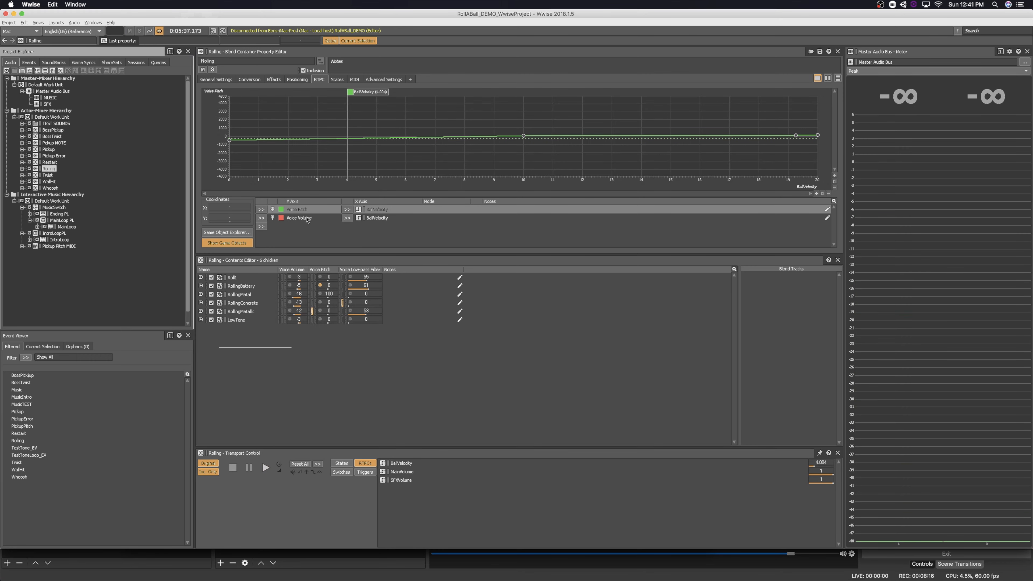
pyautogui.click(308, 219)
pyautogui.press('space')
pyautogui.moveTo(341, 93)
pyautogui.mouseDown()
pyautogui.moveTo(777, 100)
pyautogui.moveTo(351, 97)
pyautogui.mouseUp()
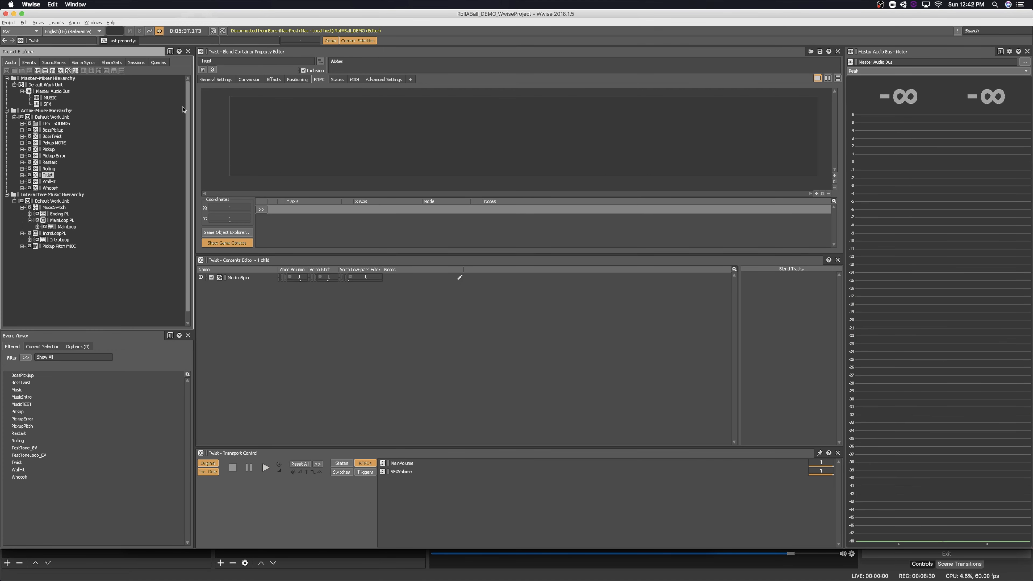
# Audition the Twist and WallHit containers, replaying WallHit with BallVelocity set to 20.
pyautogui.press('space')
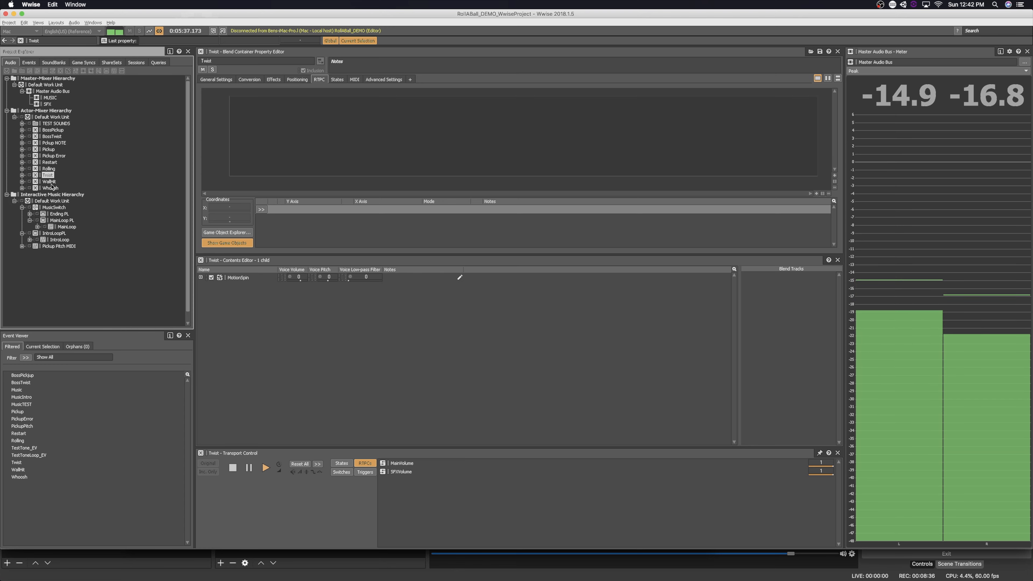
pyautogui.press('Down')
pyautogui.press('space')
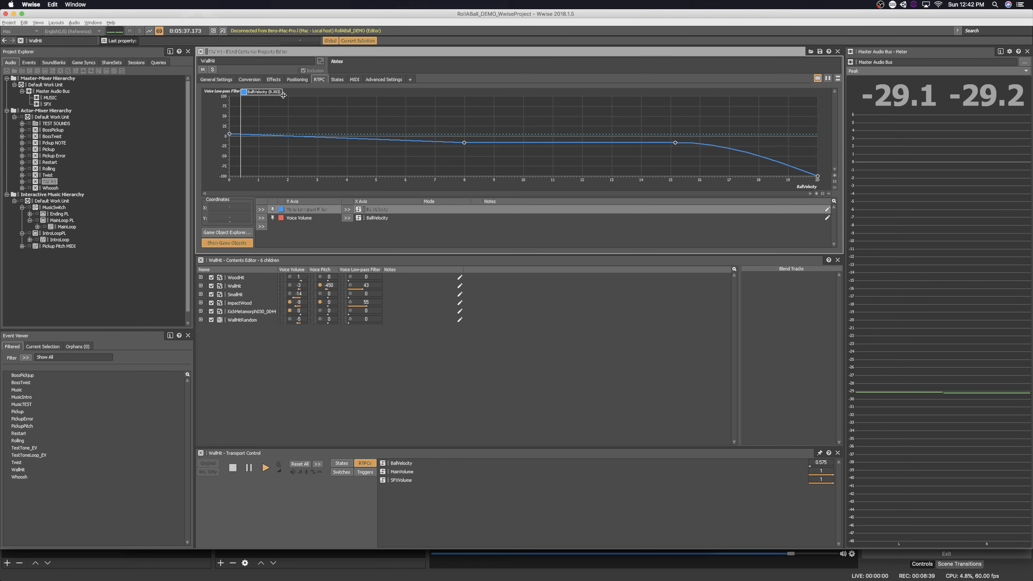
pyautogui.moveTo(259, 89); pyautogui.dragTo(818, 91)
pyautogui.press('space')
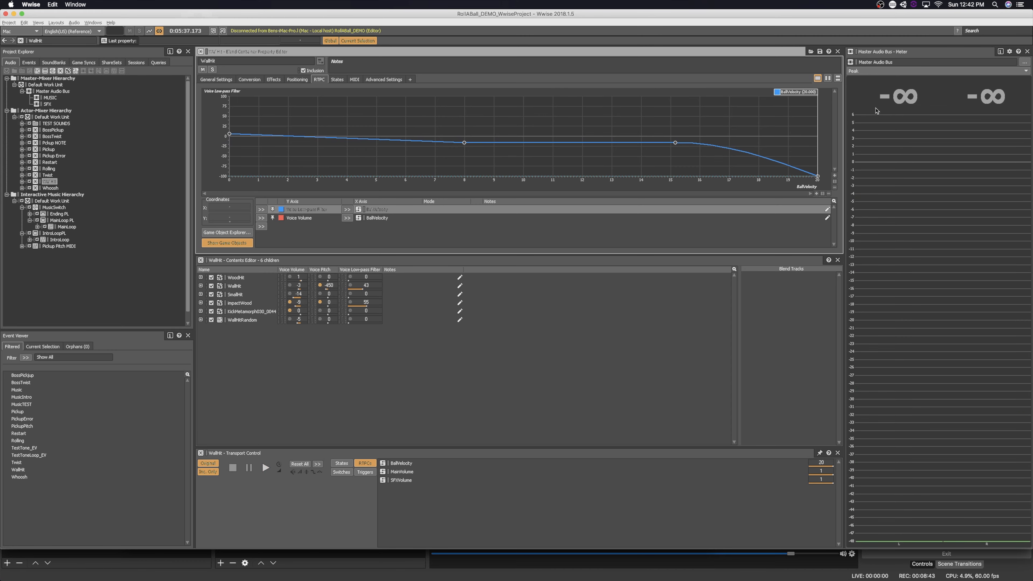
pyautogui.press('space')
# Inspect the custom mode settings of the Whoosh container's Voice Volume modulator envelope and audition Whoosh.
pyautogui.press('Down')
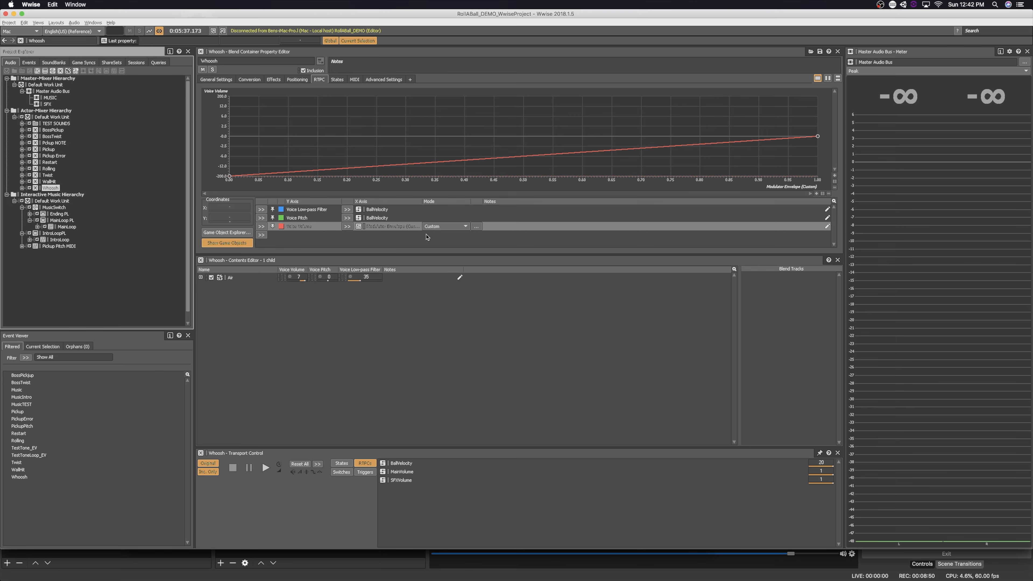
pyautogui.click(477, 226)
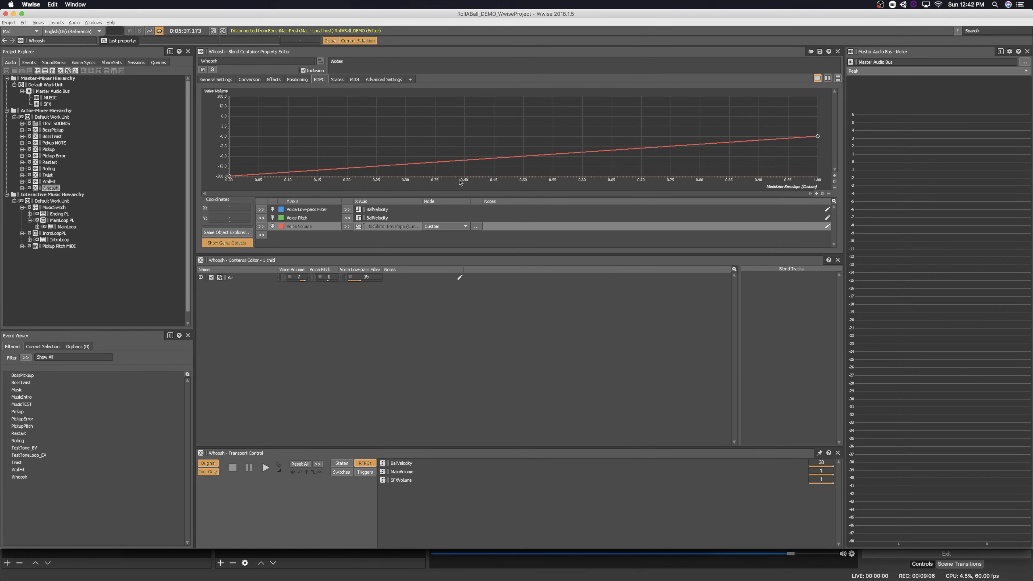
pyautogui.press('space')
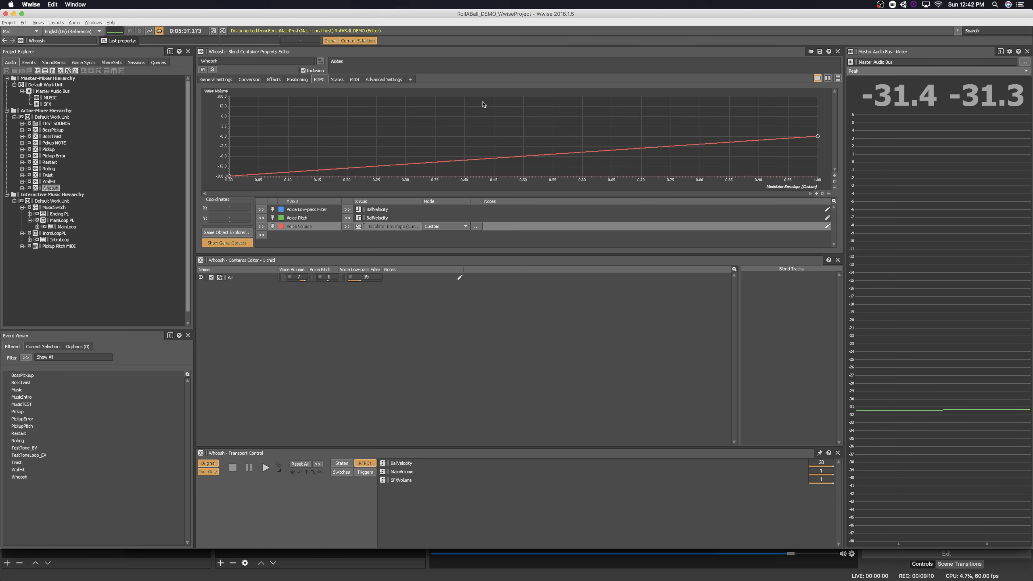
pyautogui.press('space')
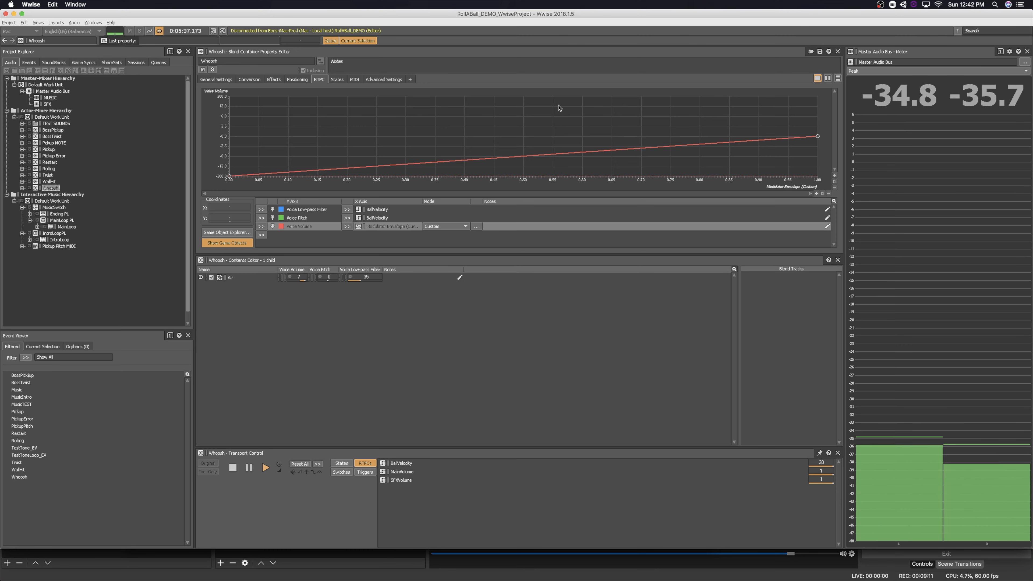
# Display Whoosh's Voice Low-pass Filter curve against BallVelocity and replay the container.
pyautogui.click(312, 210)
pyautogui.press('space')
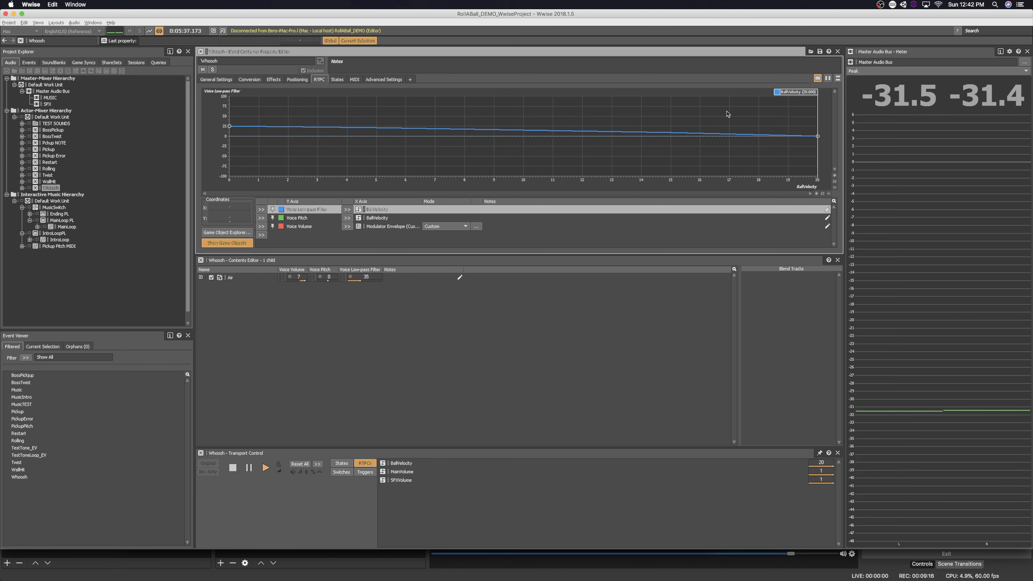
pyautogui.press('space')
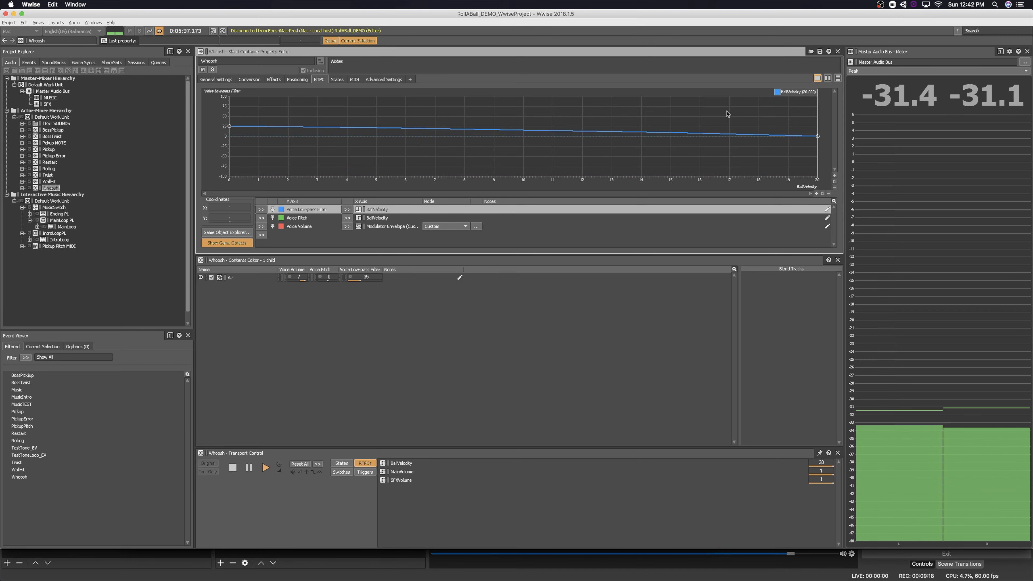
# Audition the Pickup Pitch MIDI segment several times, raising its PickupPitch parameter to 4.396 between playbacks.
pyautogui.press('space')
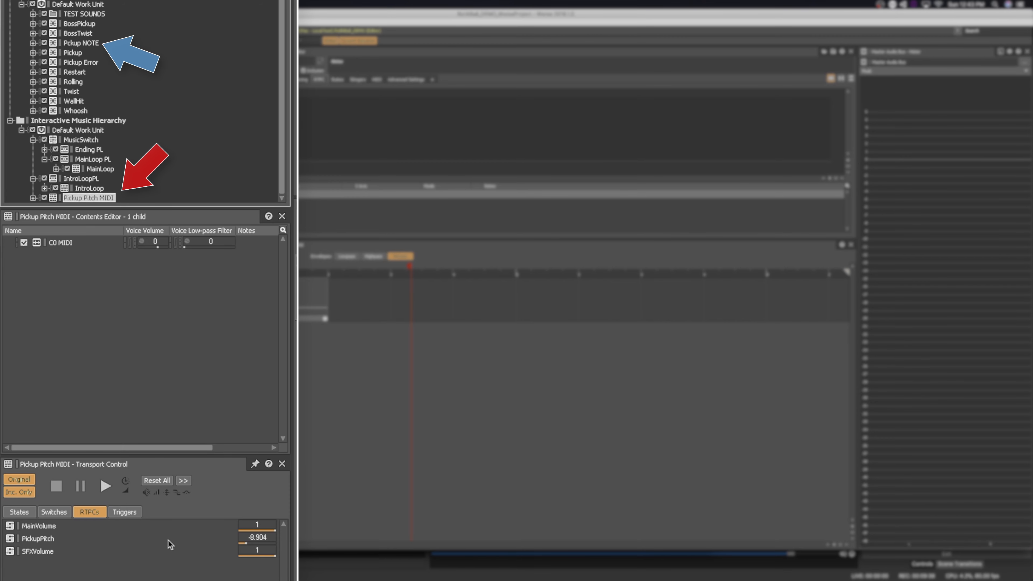
pyautogui.press('space')
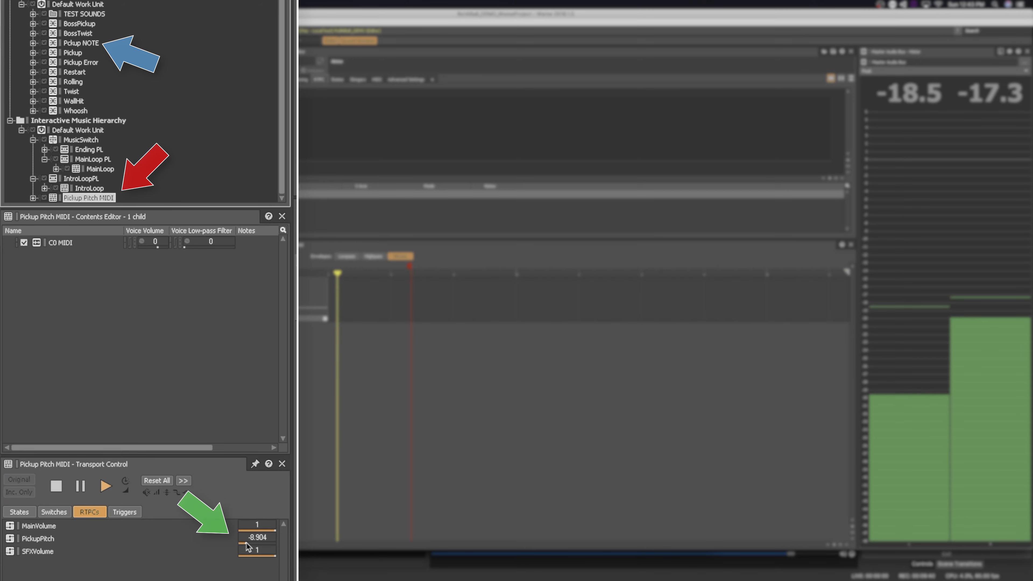
pyautogui.moveTo(246, 543); pyautogui.dragTo(262, 544)
pyautogui.click(247, 563)
pyautogui.press('space')
pyautogui.click(253, 562)
pyautogui.press('space')
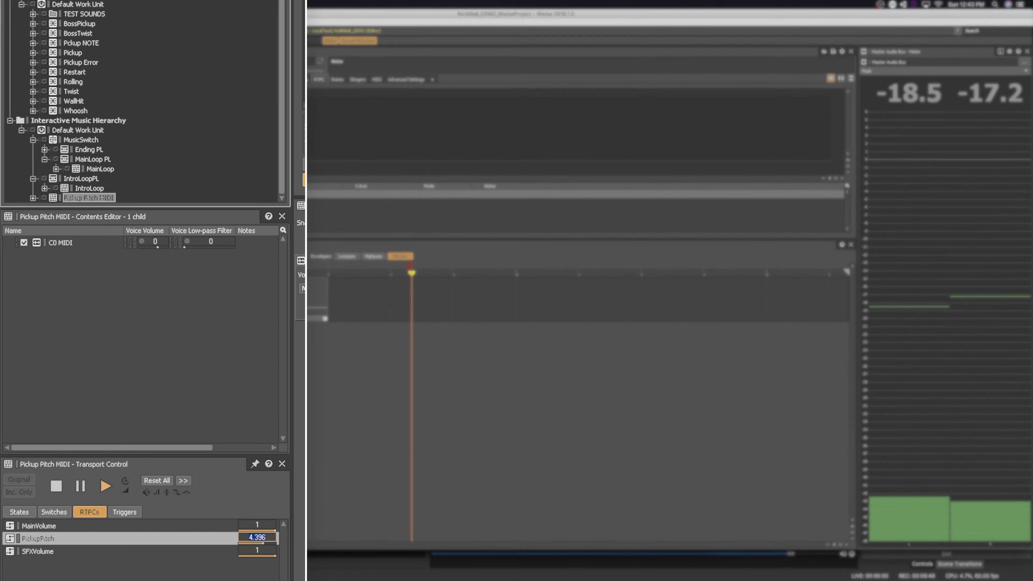
pyautogui.click(147, 529)
pyautogui.press('space')
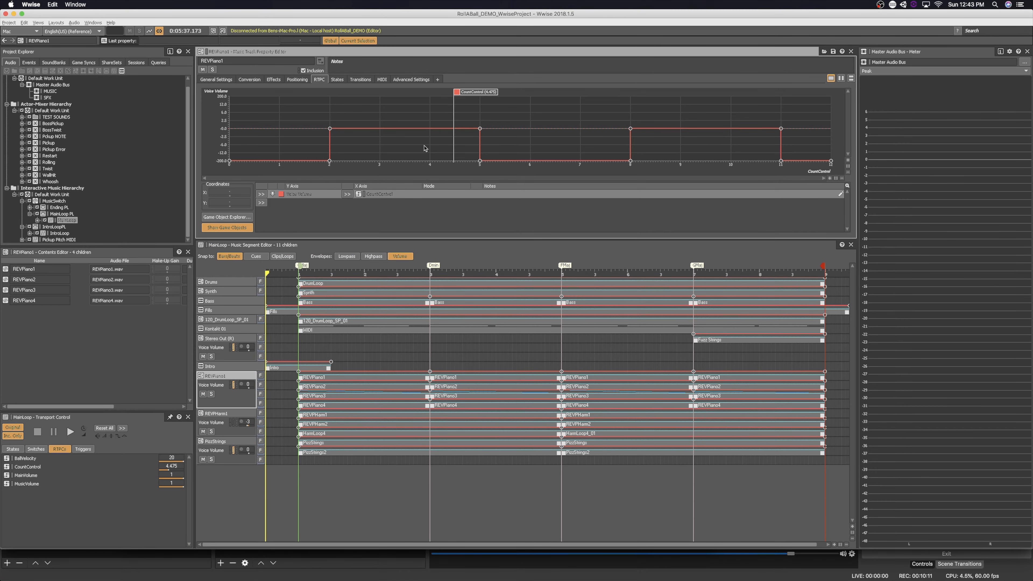
# Reset CountControl to 0 on REVPiano1's Voice Volume curve, play MainLoop and sweep the parameter upward across the curve.
pyautogui.moveTo(482, 92); pyautogui.dragTo(310, 90)
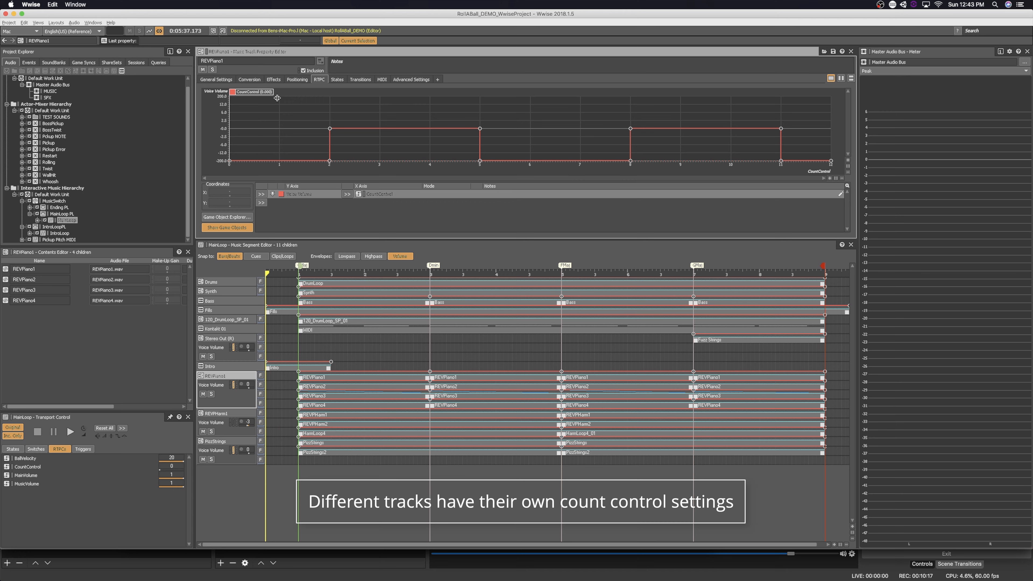
pyautogui.press('space')
pyautogui.moveTo(250, 93)
pyautogui.mouseDown()
pyautogui.moveTo(786, 122)
pyautogui.moveTo(533, 130)
pyautogui.moveTo(258, 116)
pyautogui.moveTo(406, 131)
pyautogui.moveTo(787, 96)
pyautogui.mouseUp()
pyautogui.press('space')
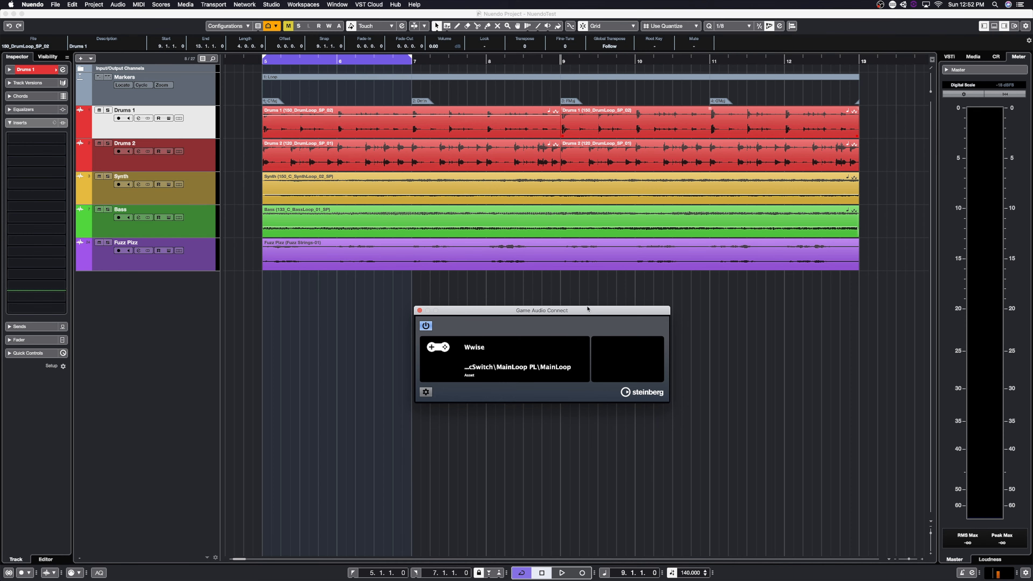
# Reposition the Game Audio Connect window in Nuendo, switch to Wwise and select the Pckup NOTE container as the connected asset.
pyautogui.moveTo(586, 309)
pyautogui.mouseDown()
pyautogui.moveTo(599, 330)
pyautogui.moveTo(596, 317)
pyautogui.mouseUp()
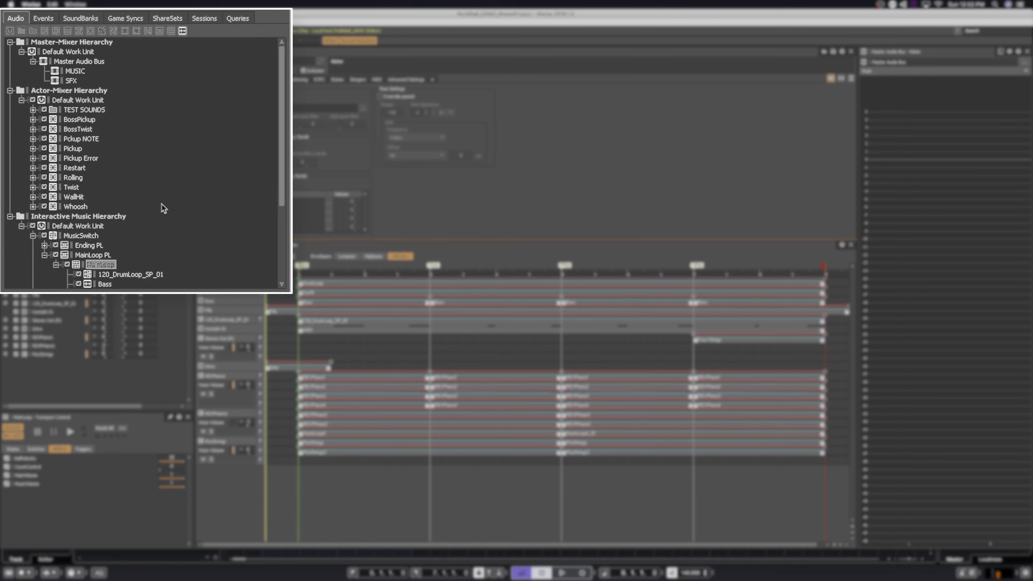
pyautogui.click(71, 168)
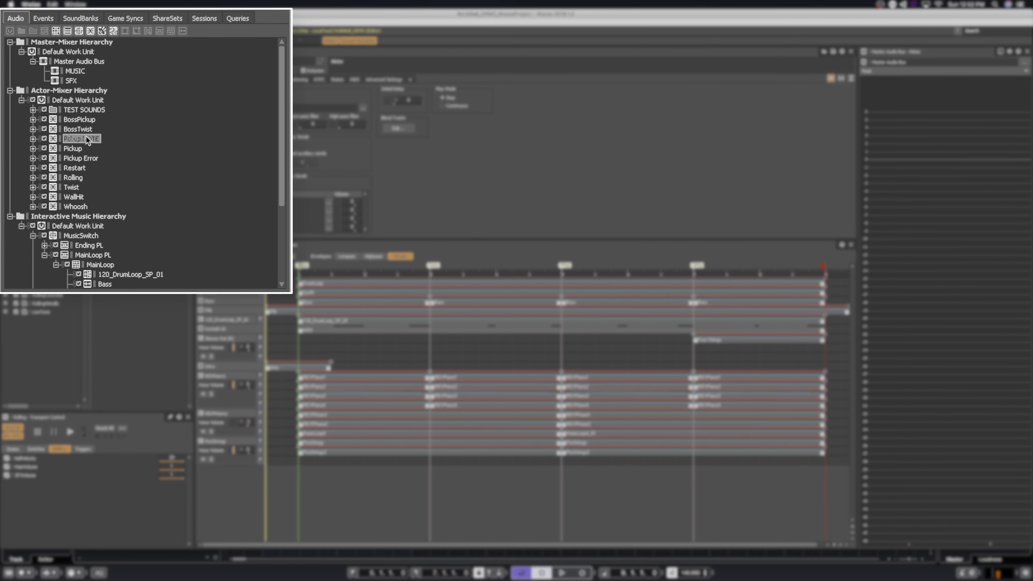
pyautogui.click(82, 139)
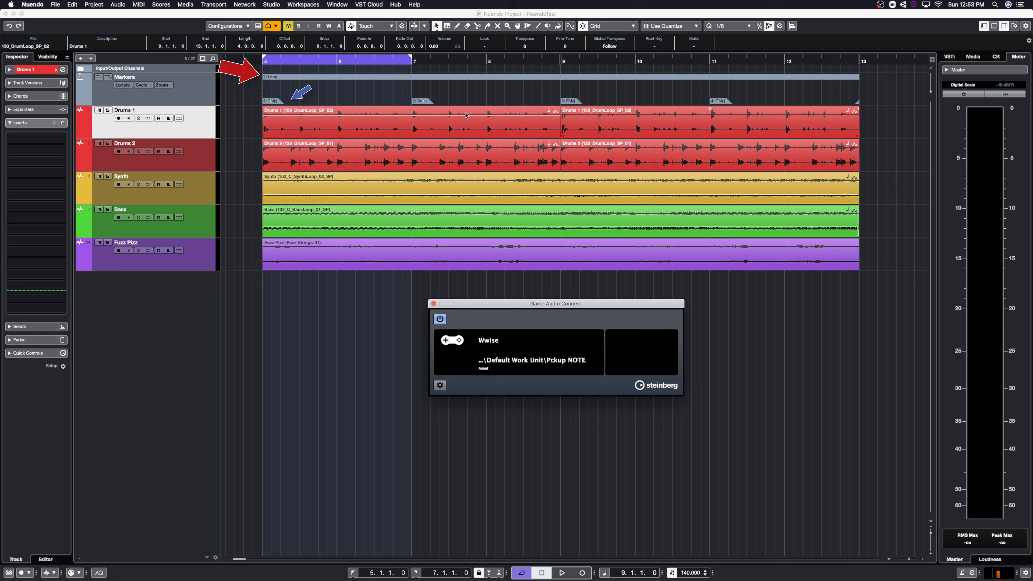
# Switch to Wwise to examine MainLoop's chord cues, return to Nuendo and reposition the Game Audio Connect window.
pyautogui.press('super+Tab')
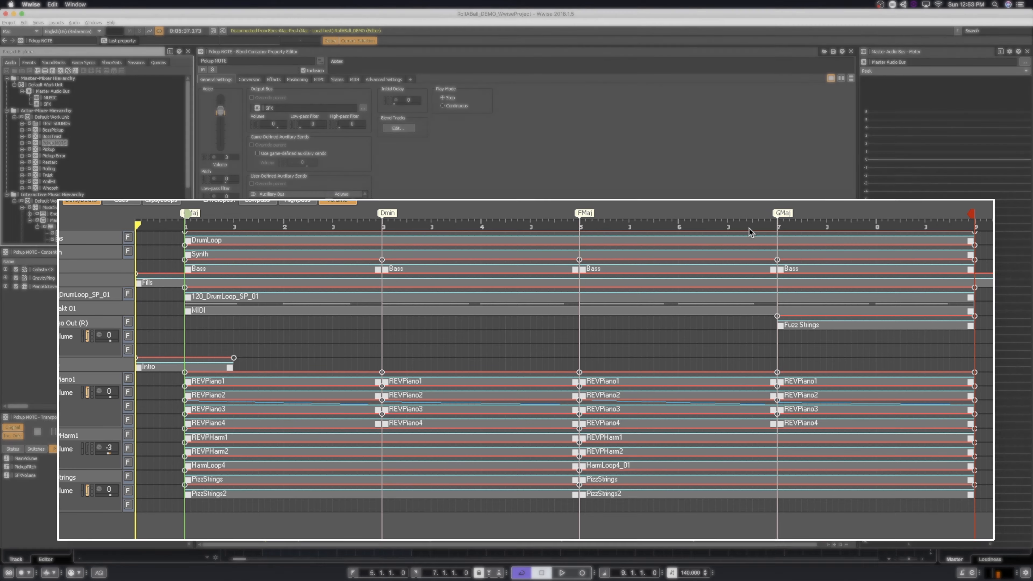
pyautogui.press('super+Tab')
pyautogui.moveTo(527, 300)
pyautogui.mouseDown()
pyautogui.moveTo(495, 285)
pyautogui.moveTo(532, 312)
pyautogui.mouseUp()
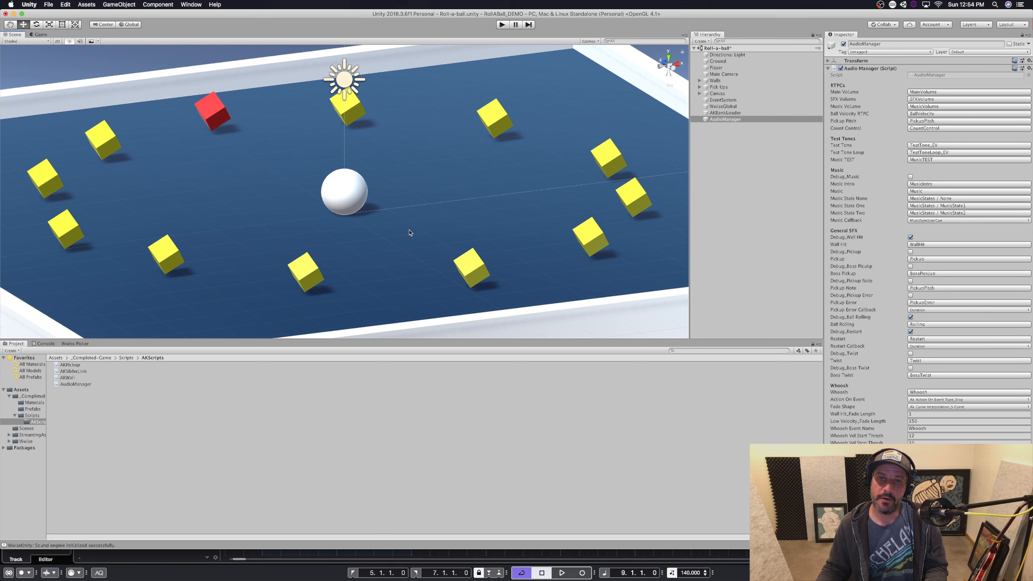